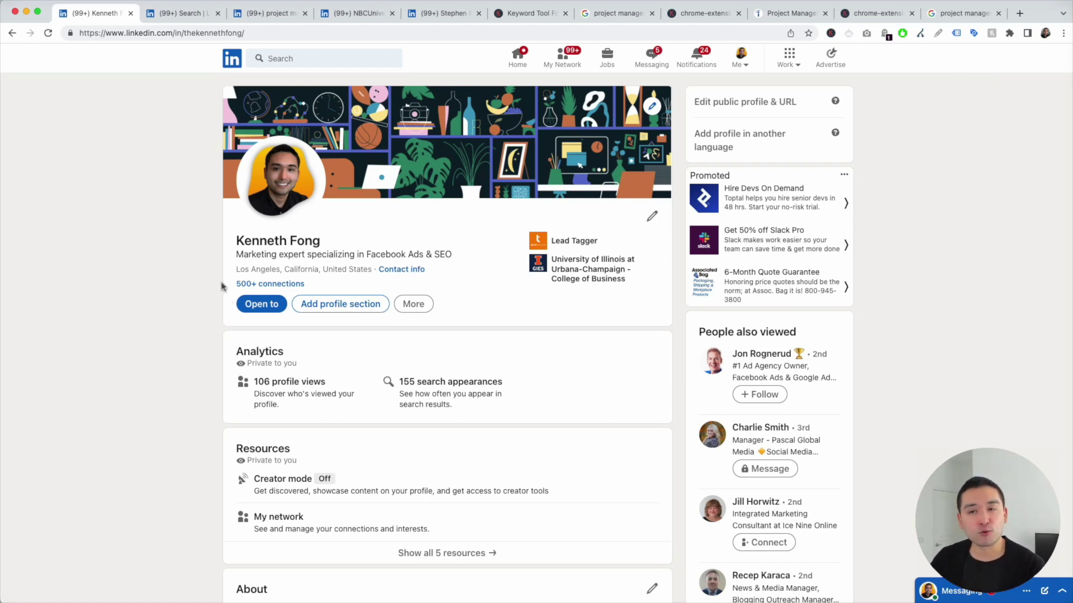
# Step: Highlight the current profile headline and scroll through the profile
pyautogui.moveTo(237, 254); pyautogui.dragTo(454, 254)
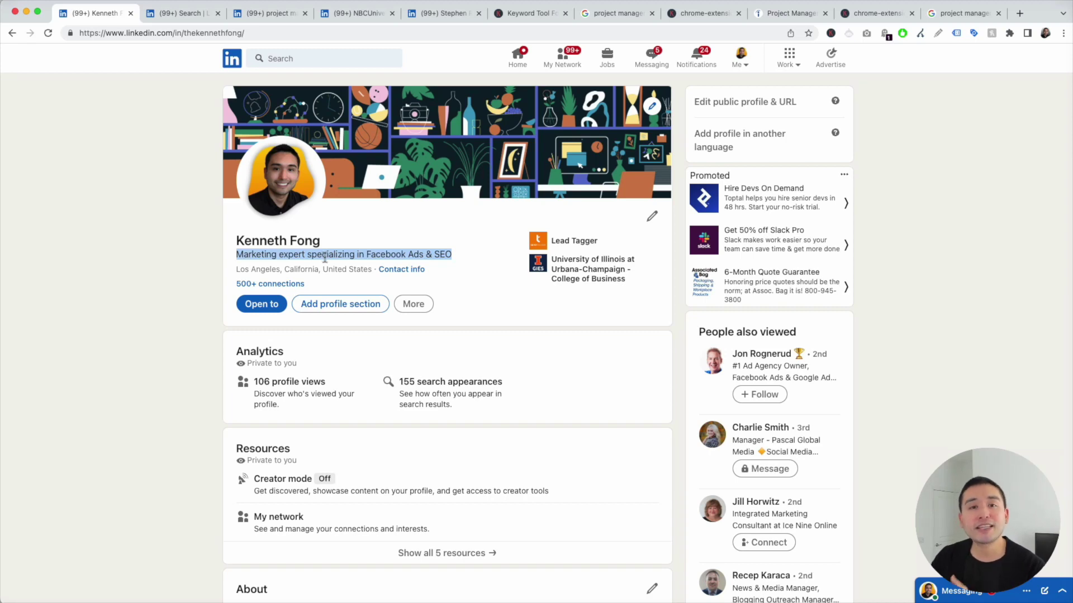
pyautogui.scroll(-5, 332, 391)
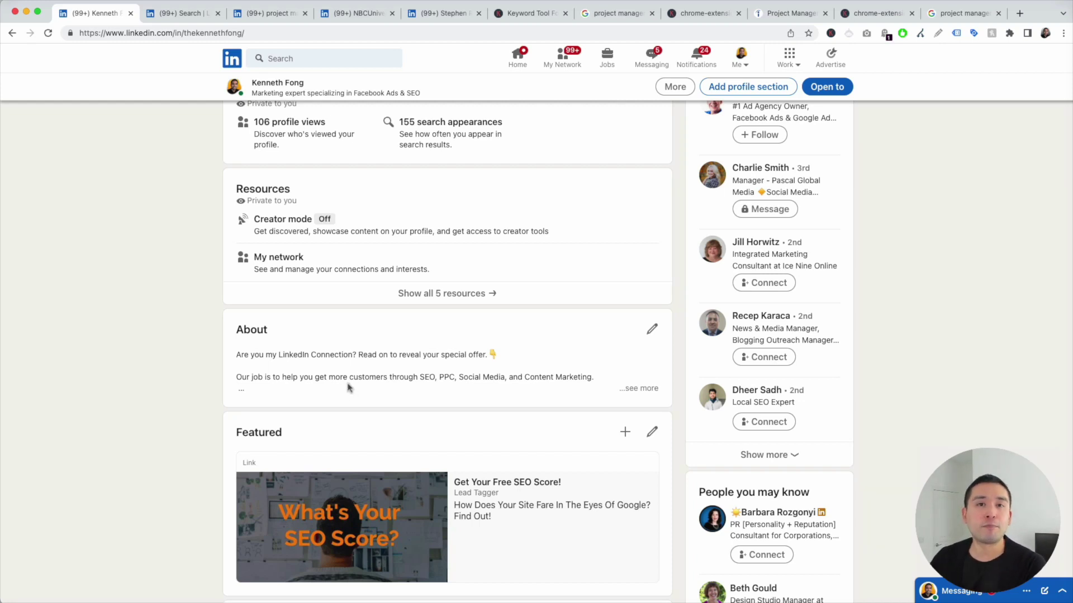
pyautogui.scroll(-10, 348, 387)
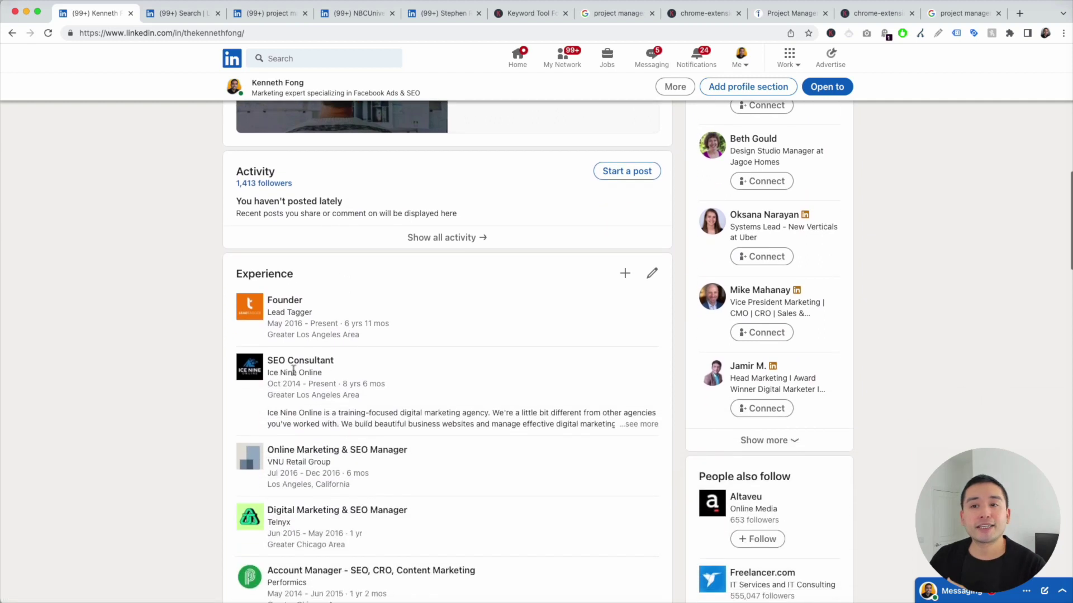
pyautogui.scroll(-2, 402, 372)
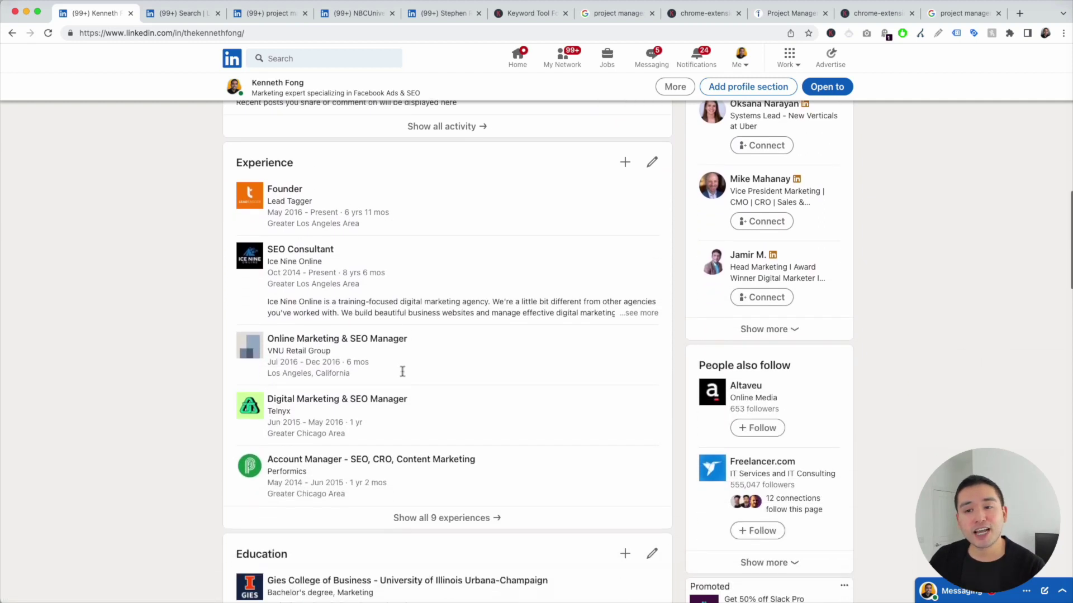
pyautogui.scroll(-12, 402, 372)
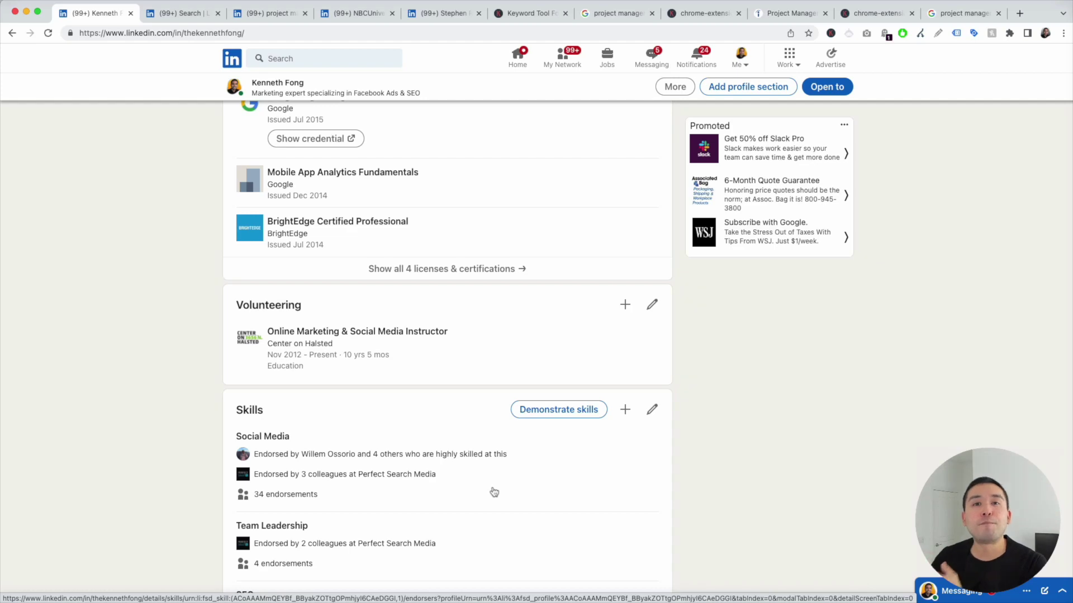
pyautogui.scroll(9, 494, 491)
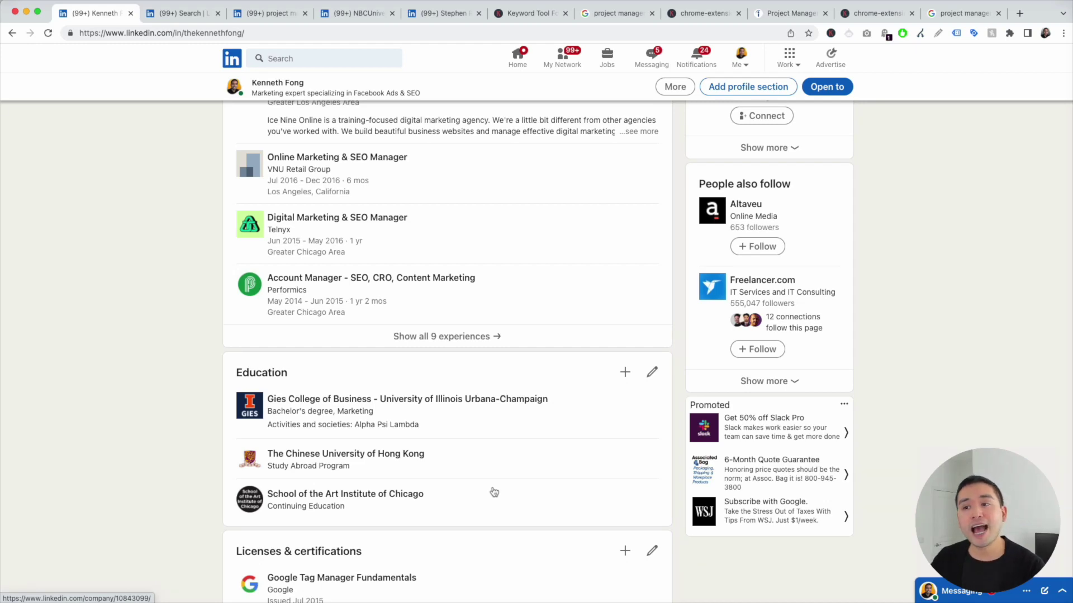
pyautogui.scroll(15, 202, 339)
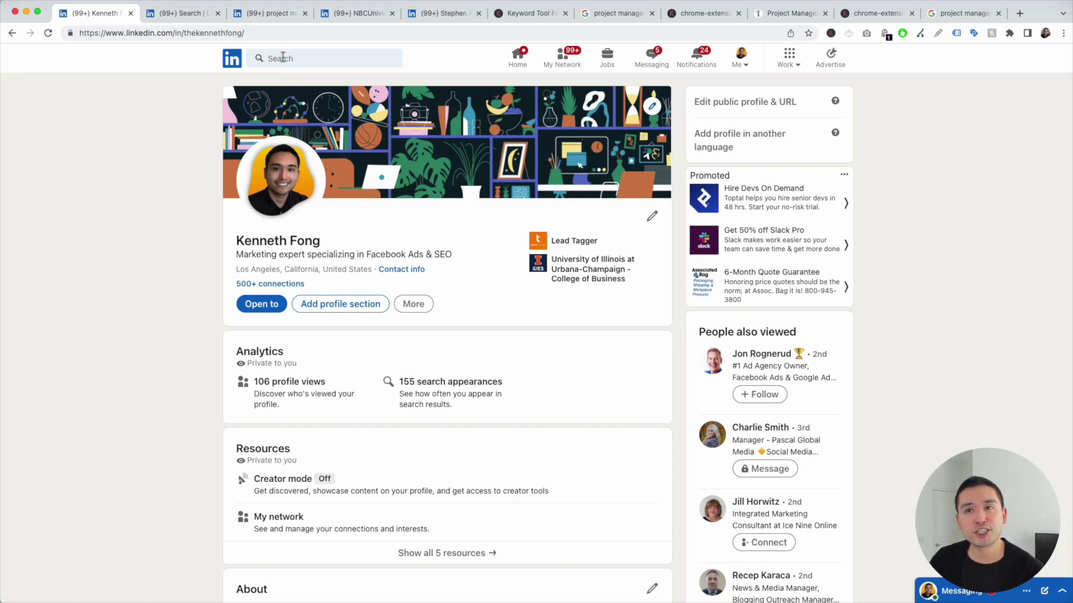
# Step: Switch to the 'project manager' search results and scroll through the jobs and people
pyautogui.click(190, 13)
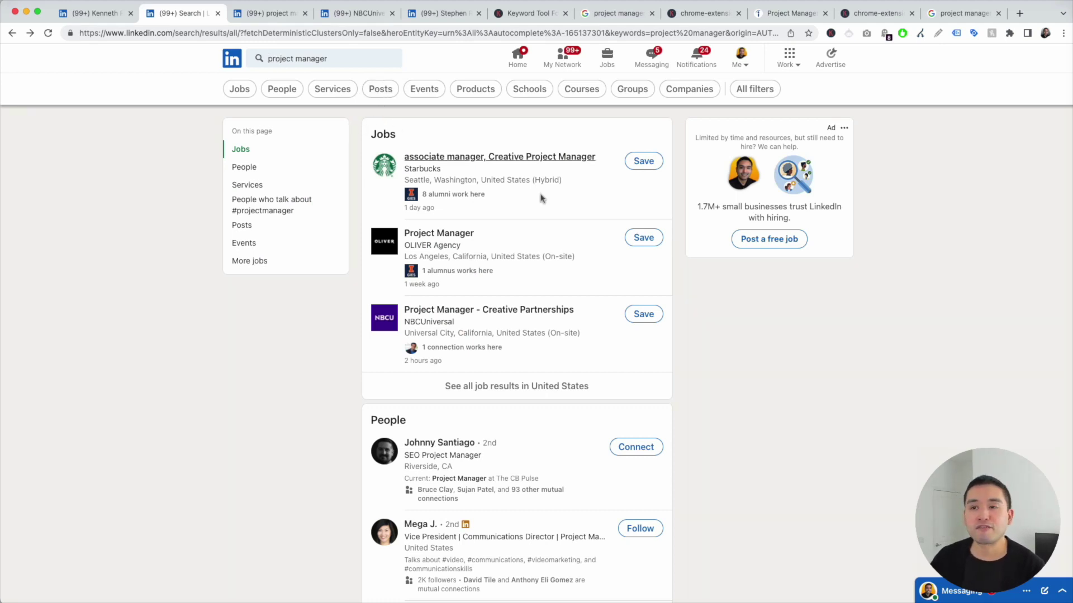
pyautogui.scroll(-2, 480, 271)
pyautogui.scroll(-5, 413, 259)
pyautogui.scroll(7, 472, 271)
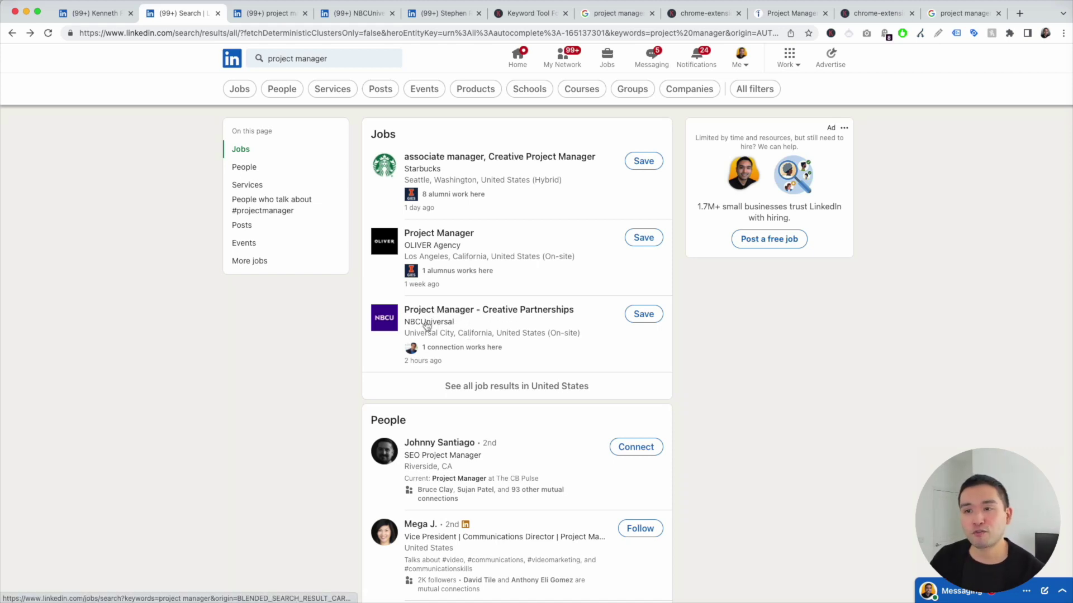
# Step: Open the NBCUniversal Creative Partnerships posting and highlight key description and qualifications passages
pyautogui.click(290, 21)
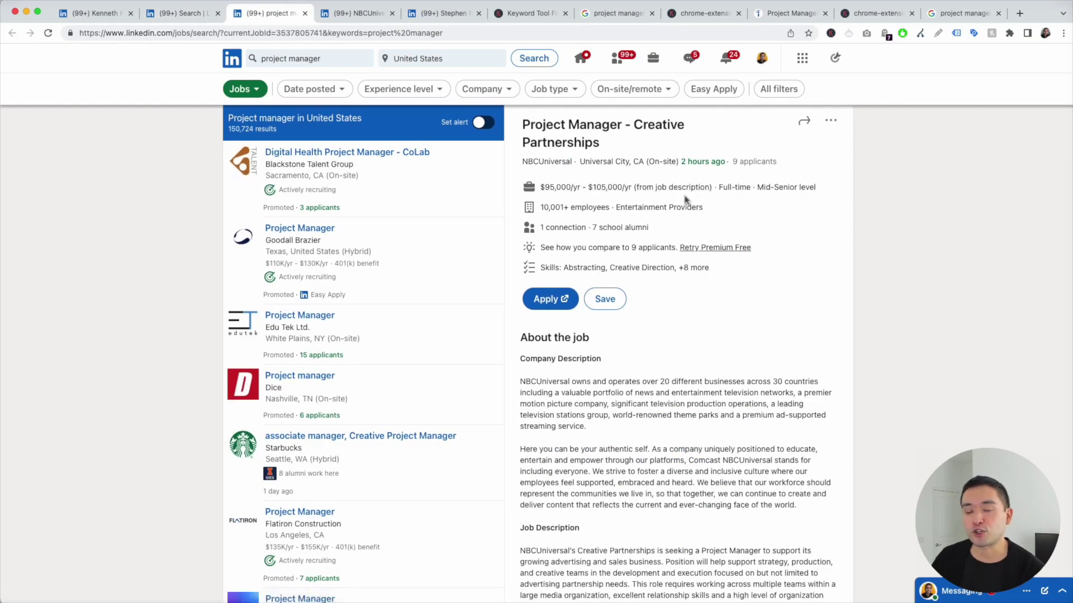
pyautogui.scroll(-5, 689, 259)
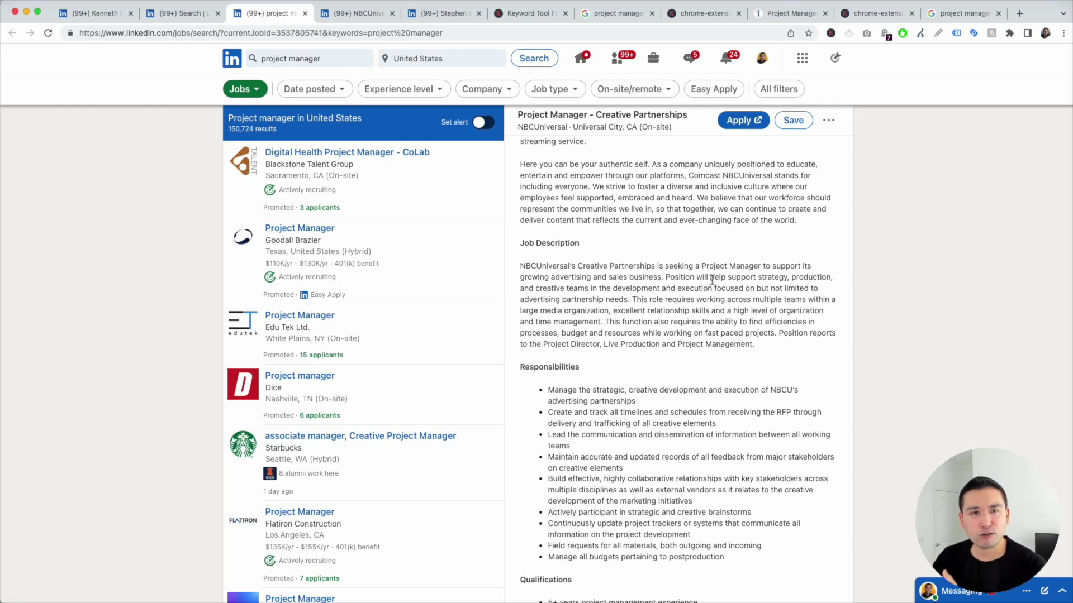
pyautogui.moveTo(521, 244); pyautogui.dragTo(754, 345)
pyautogui.scroll(-2, 751, 345)
pyautogui.moveTo(530, 300); pyautogui.dragTo(666, 457)
pyautogui.scroll(-1, 667, 457)
pyautogui.scroll(-4, 667, 457)
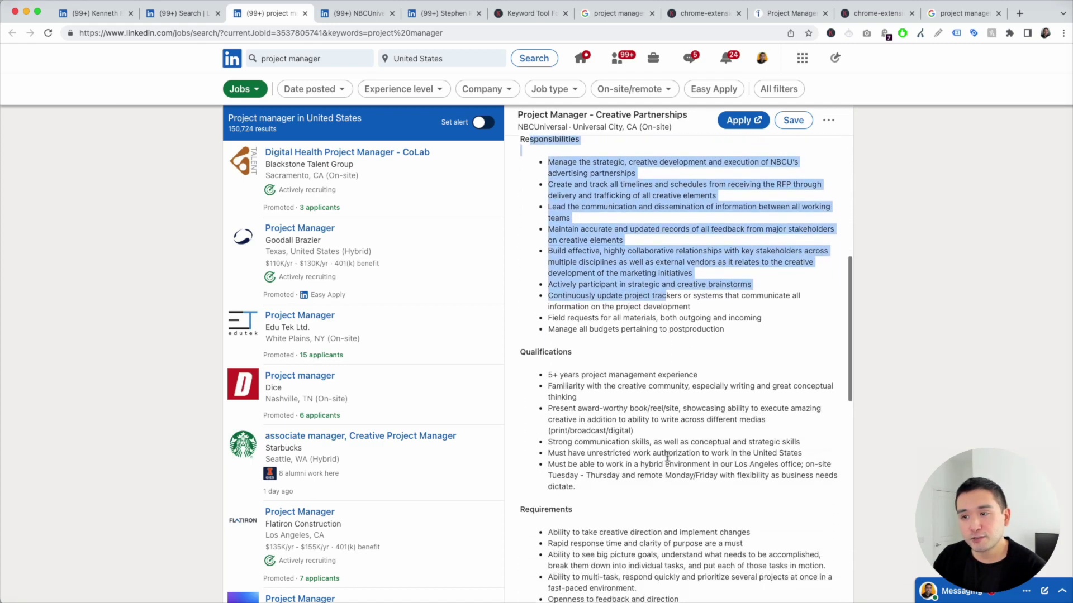
pyautogui.moveTo(527, 285); pyautogui.dragTo(699, 419)
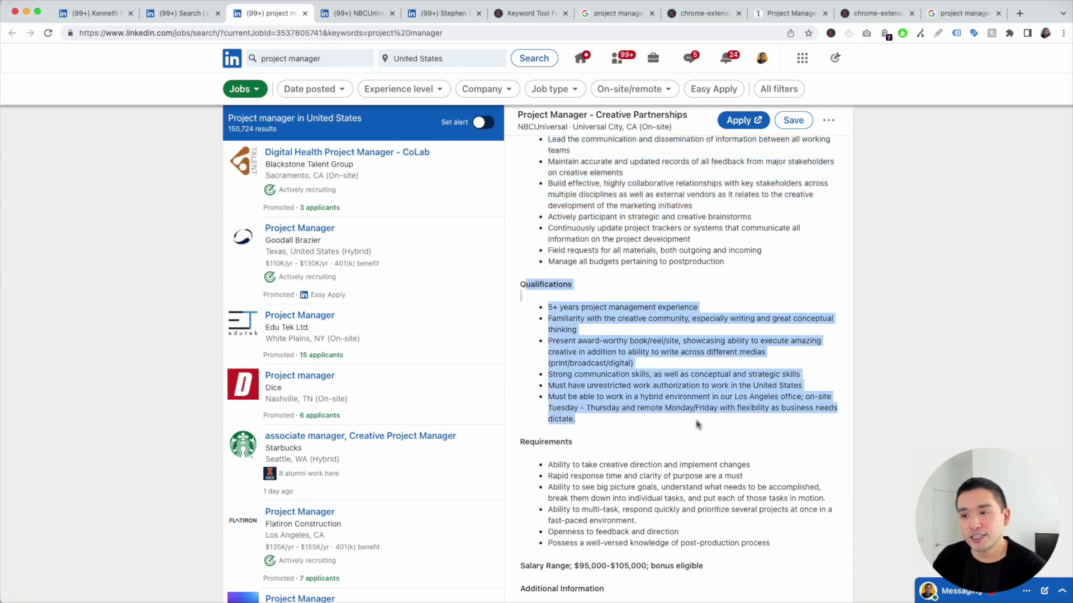
pyautogui.scroll(-1, 560, 426)
pyautogui.click(591, 439)
pyautogui.moveTo(733, 536); pyautogui.dragTo(558, 431)
# Step: Highlight the role's duties sentence, the creative teams phrase and the strategy-to-partnership-needs phrase
pyautogui.scroll(5, 558, 431)
pyautogui.scroll(1, 558, 431)
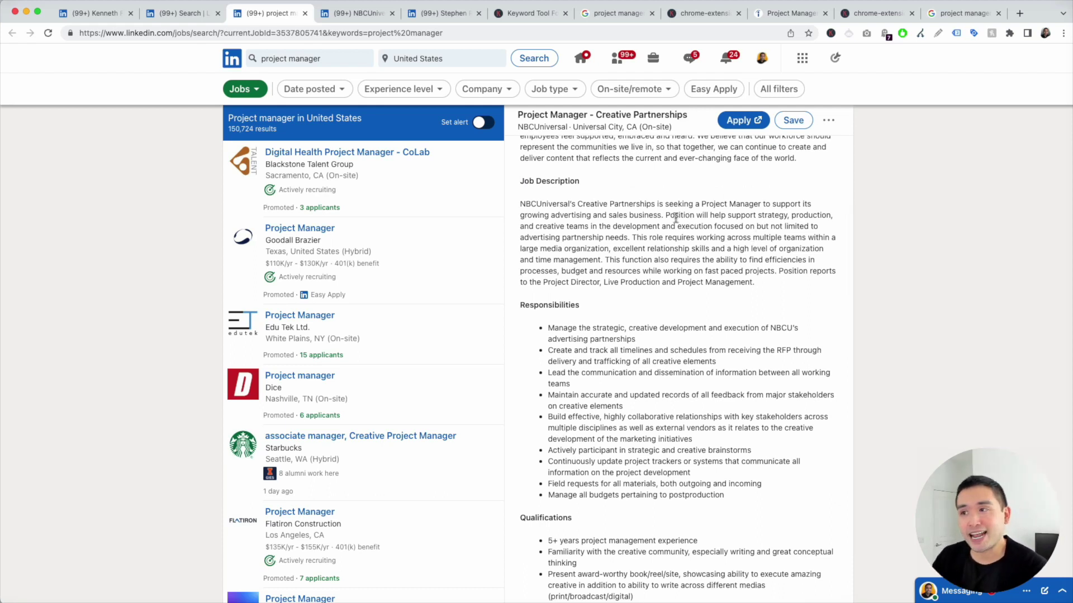
pyautogui.moveTo(664, 216); pyautogui.dragTo(628, 235)
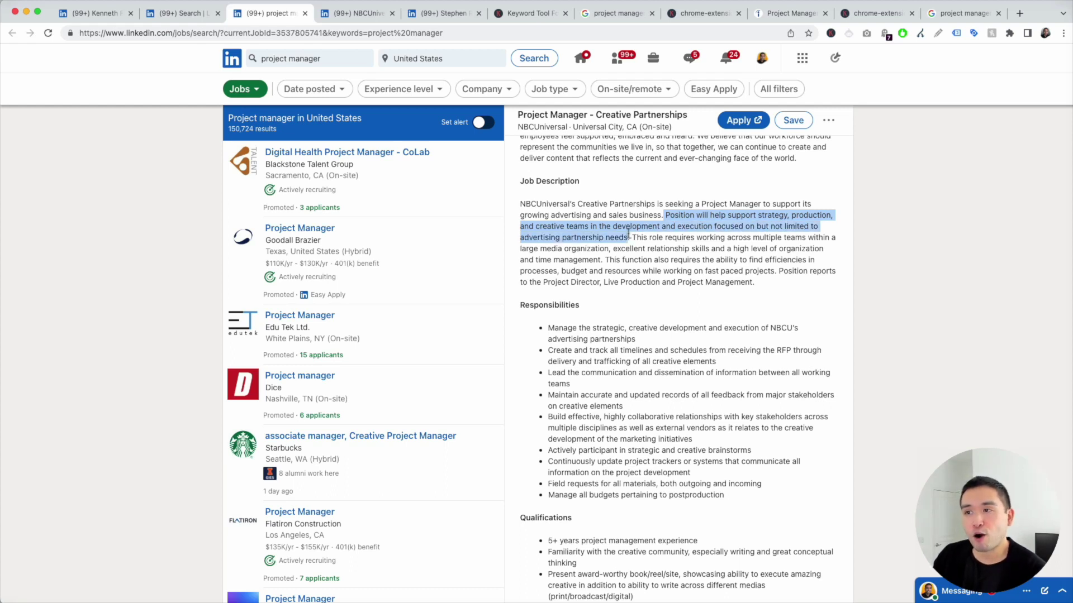
pyautogui.click(669, 234)
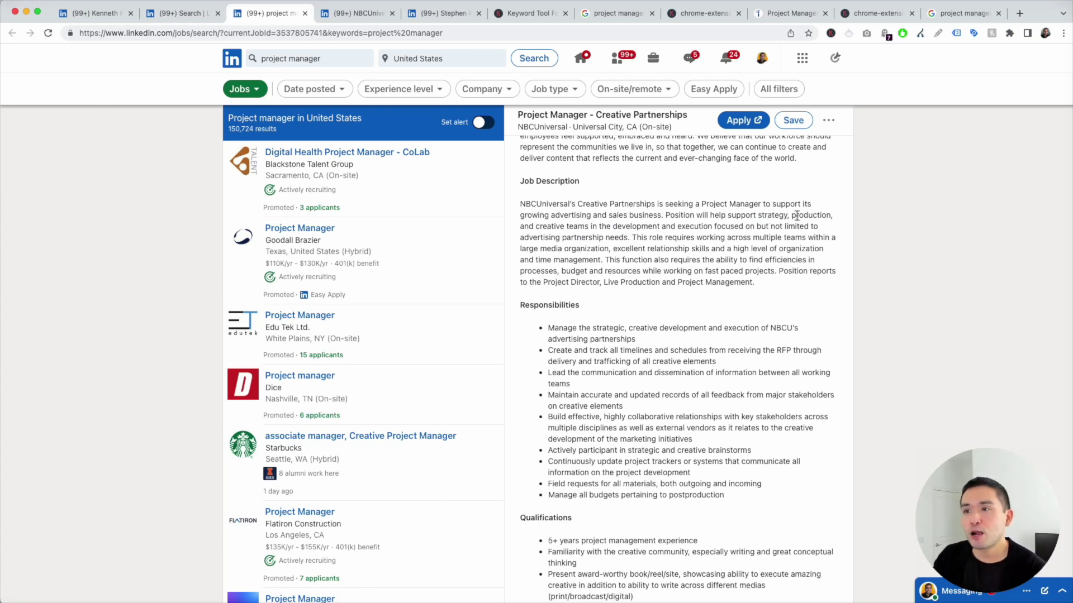
pyautogui.moveTo(542, 226); pyautogui.dragTo(597, 227)
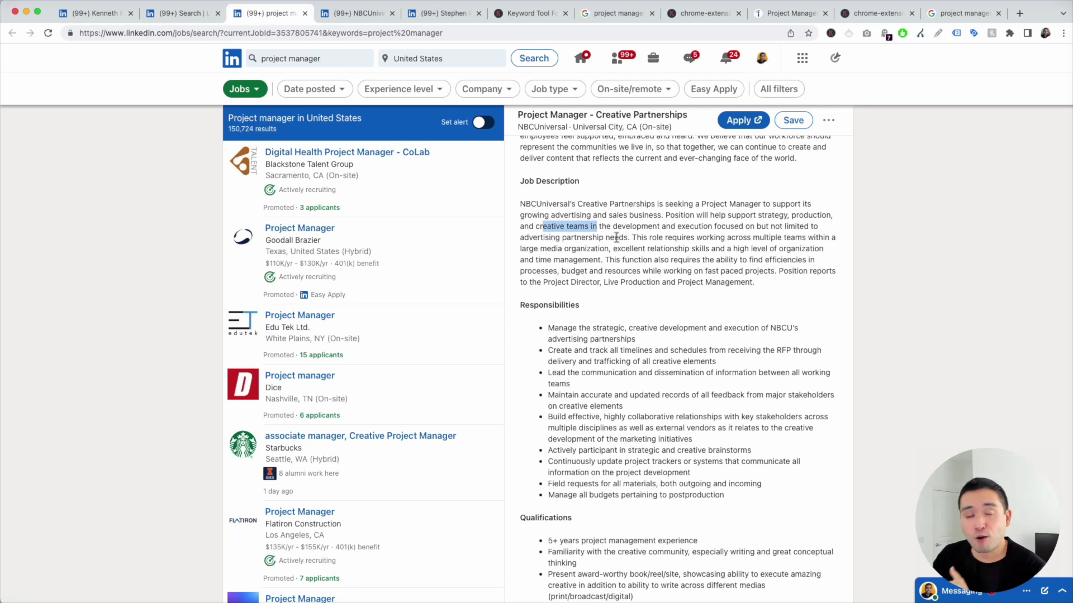
pyautogui.moveTo(627, 237); pyautogui.dragTo(784, 217)
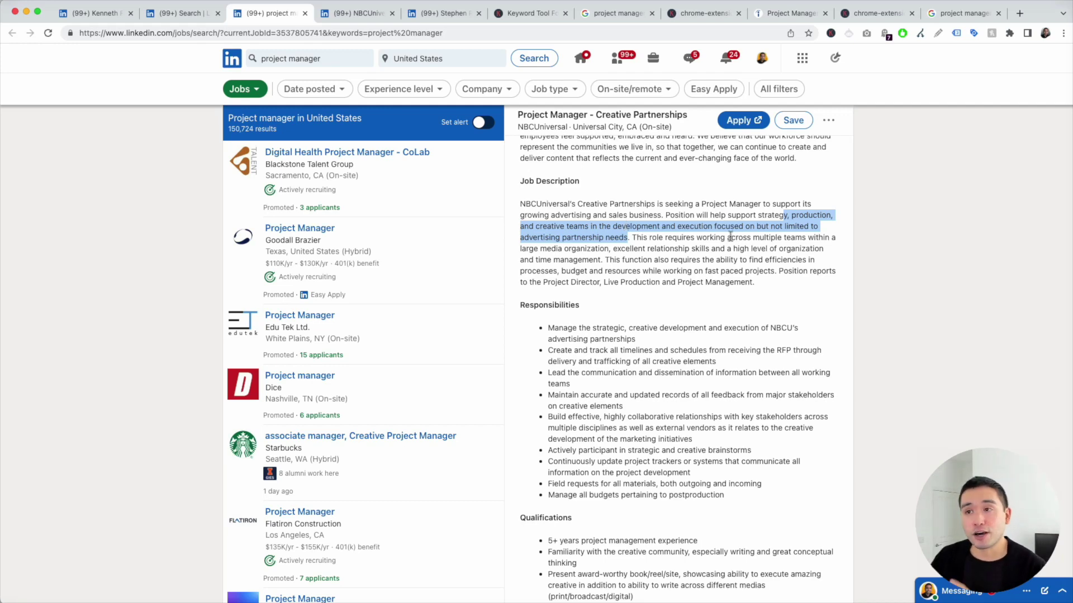
pyautogui.scroll(5, 730, 237)
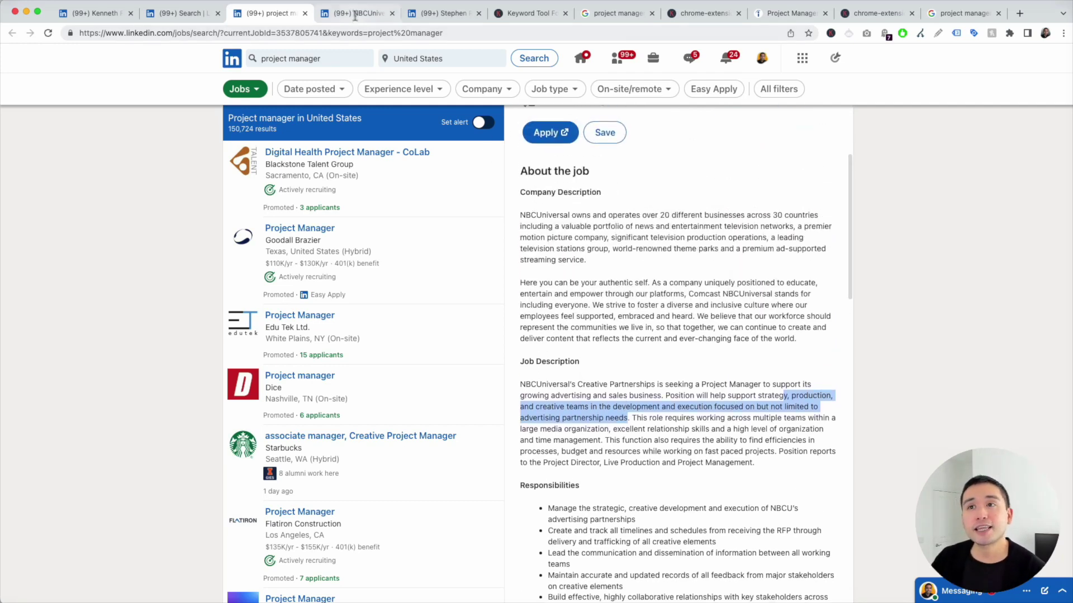
pyautogui.click(354, 14)
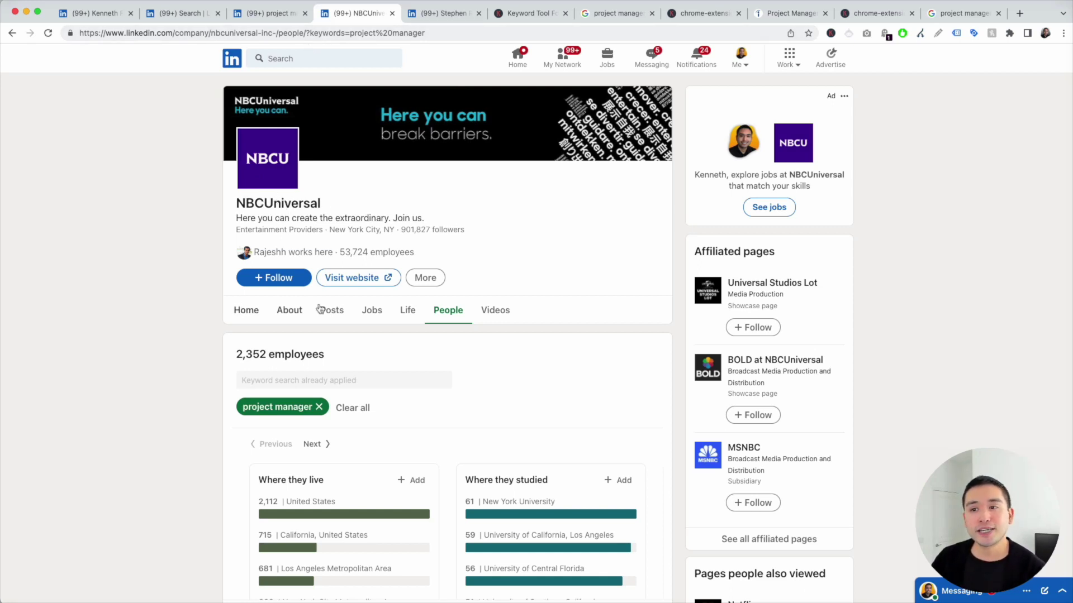
# Step: Scroll through NBCUniversal's 2,352 project manager employees and back up
pyautogui.scroll(-1, 454, 317)
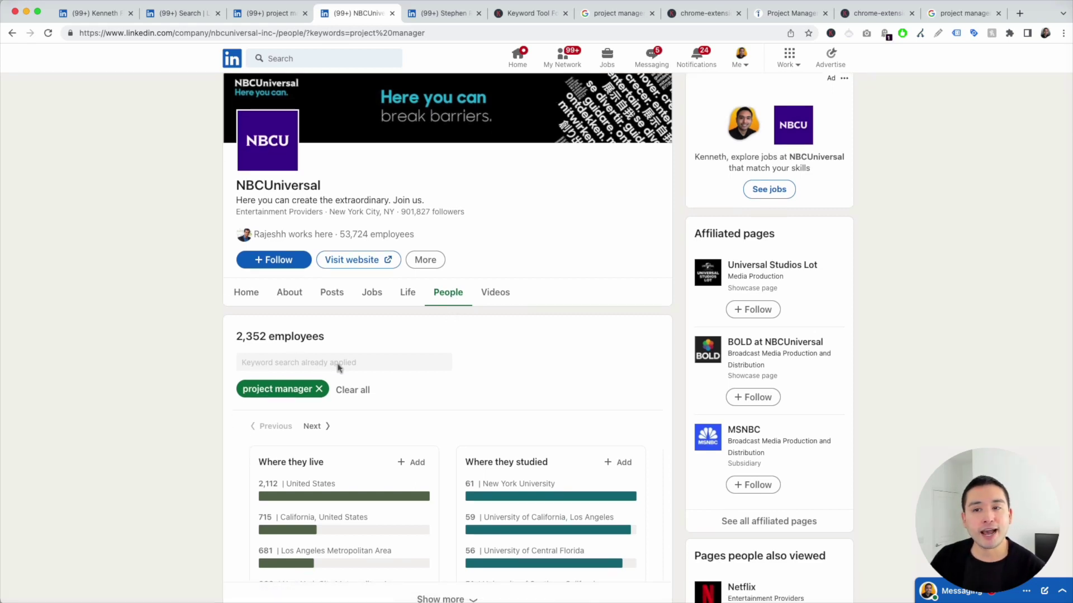
pyautogui.scroll(-10, 395, 450)
pyautogui.scroll(2, 394, 450)
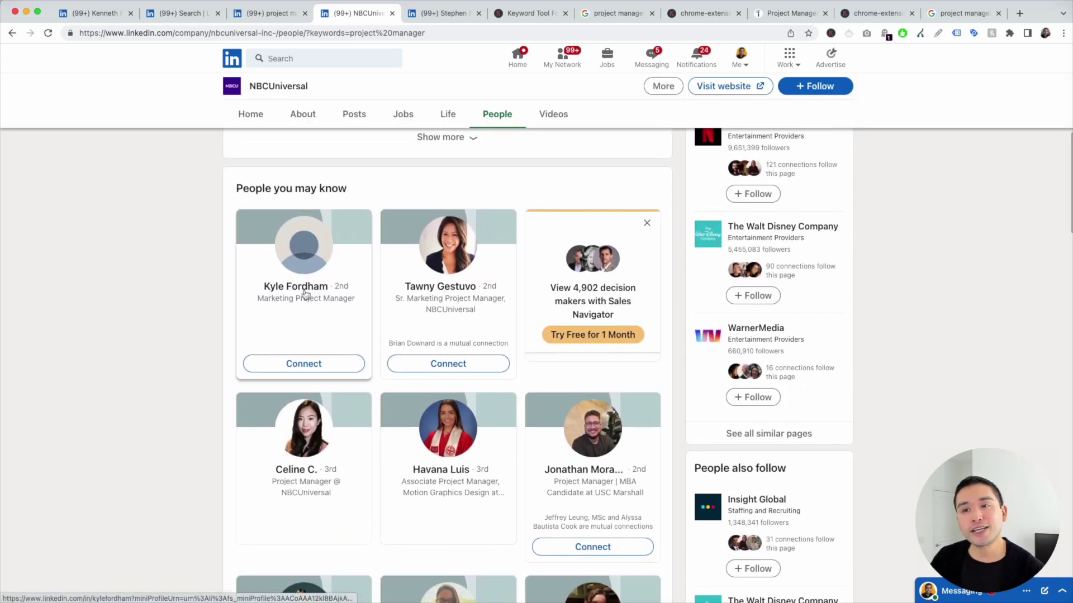
pyautogui.scroll(9, 526, 363)
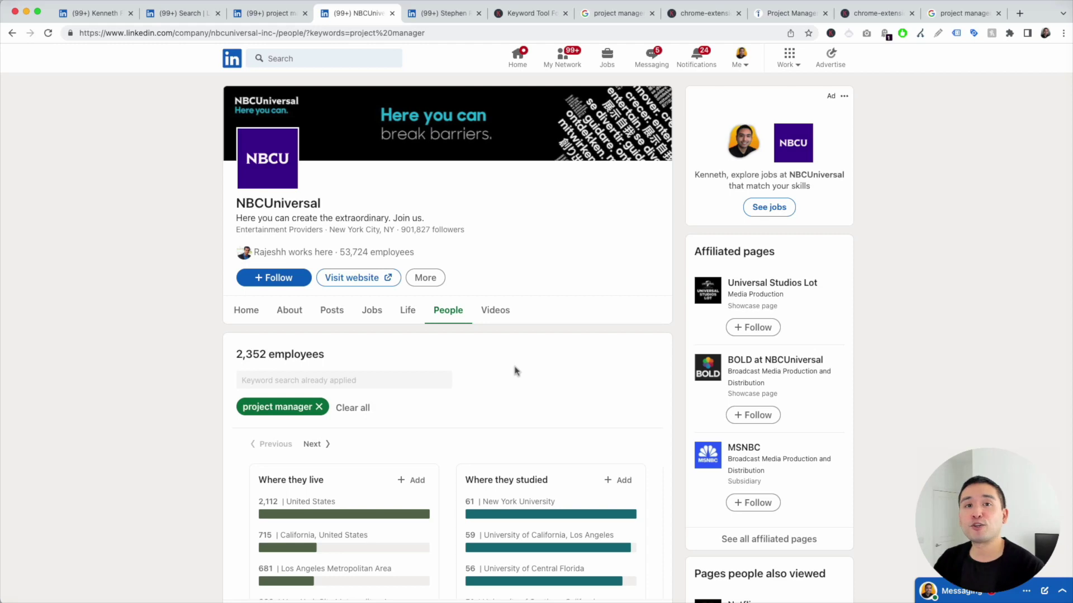
# Step: Highlight an NBCUniversal Project Manager's Experience entries to compare their wording
pyautogui.click(459, 19)
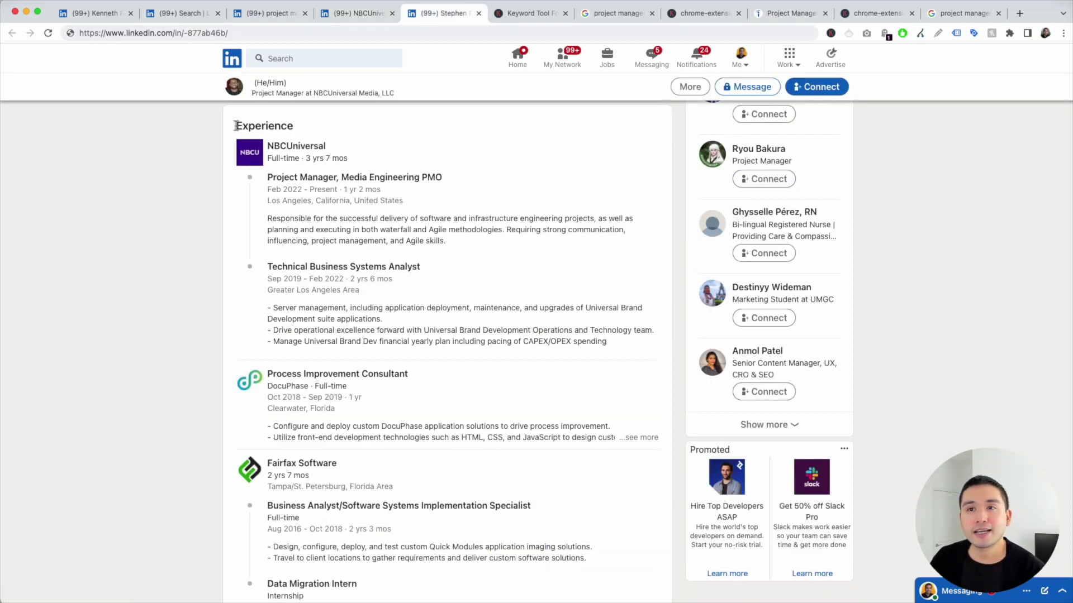
pyautogui.moveTo(234, 128); pyautogui.dragTo(608, 347)
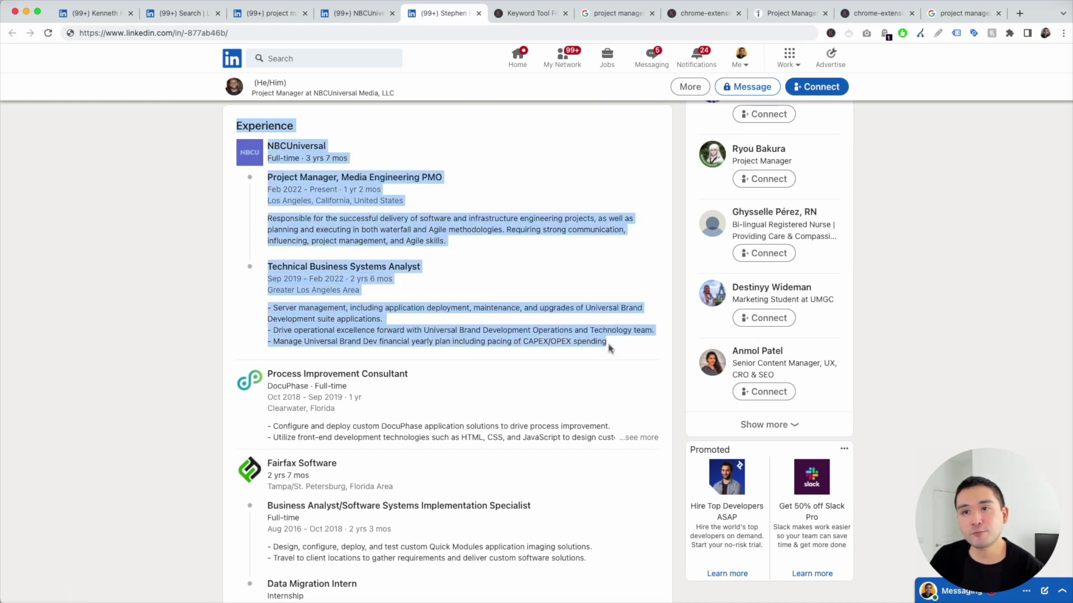
pyautogui.click(218, 241)
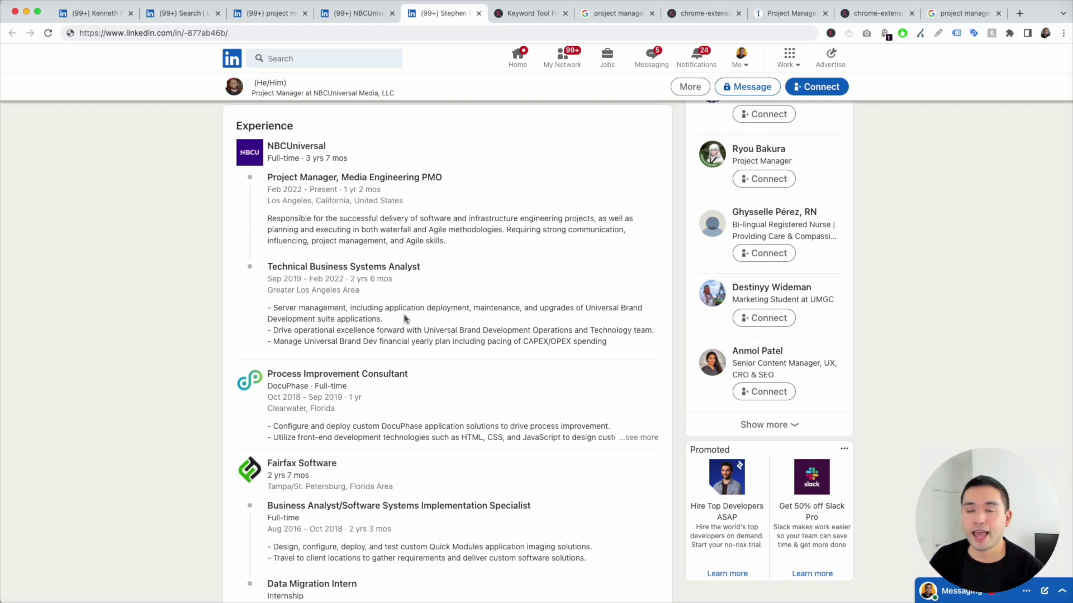
pyautogui.click(197, 15)
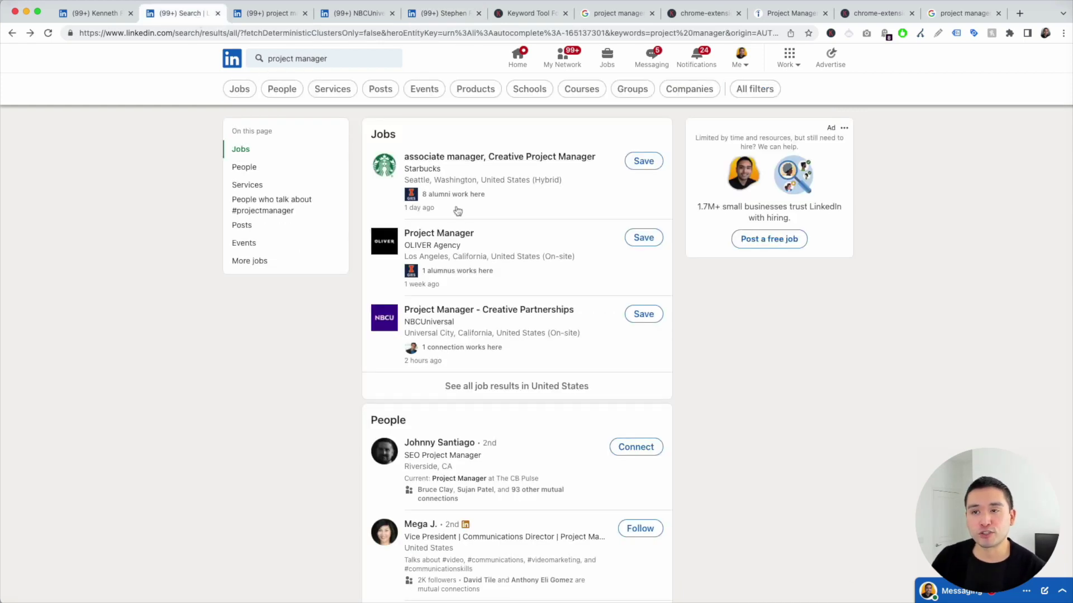
# Step: Scroll through the 'project manager' People results and back up to the job listings
pyautogui.scroll(-2, 425, 335)
pyautogui.scroll(-3, 405, 348)
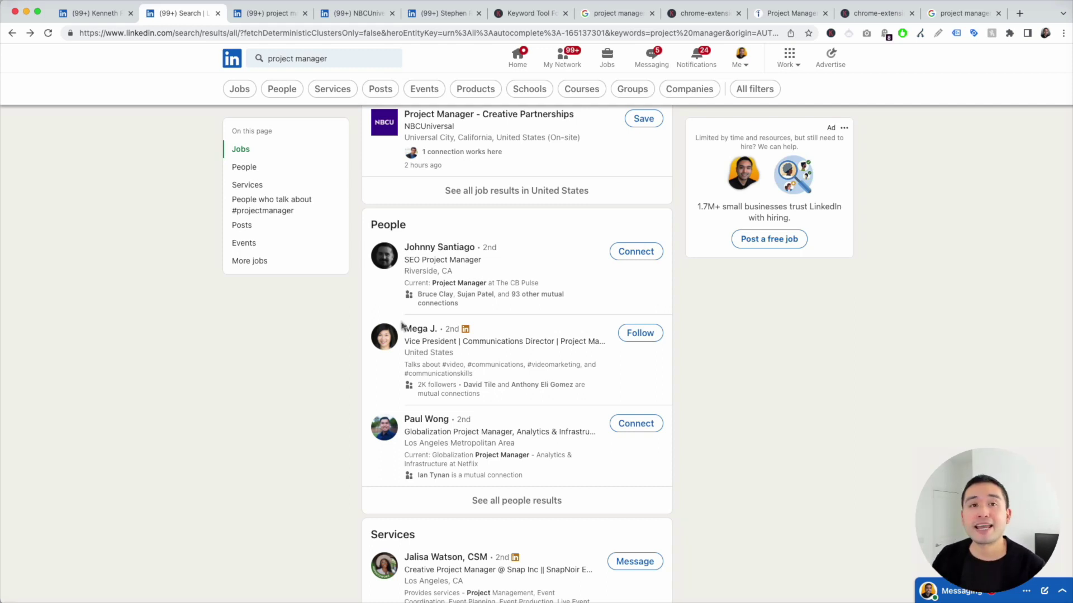
pyautogui.scroll(5, 401, 325)
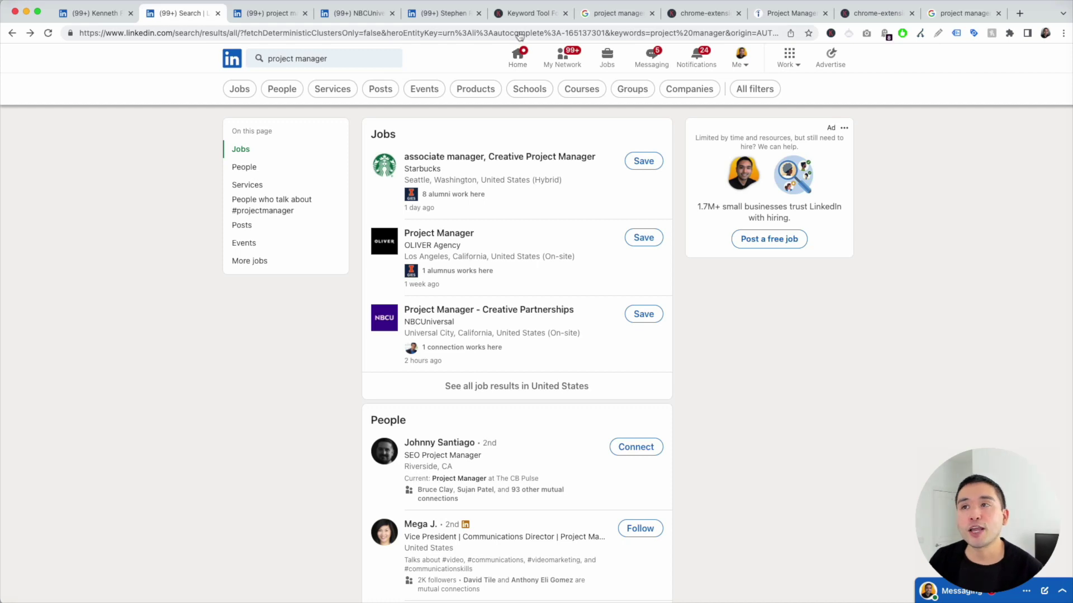
pyautogui.click(525, 13)
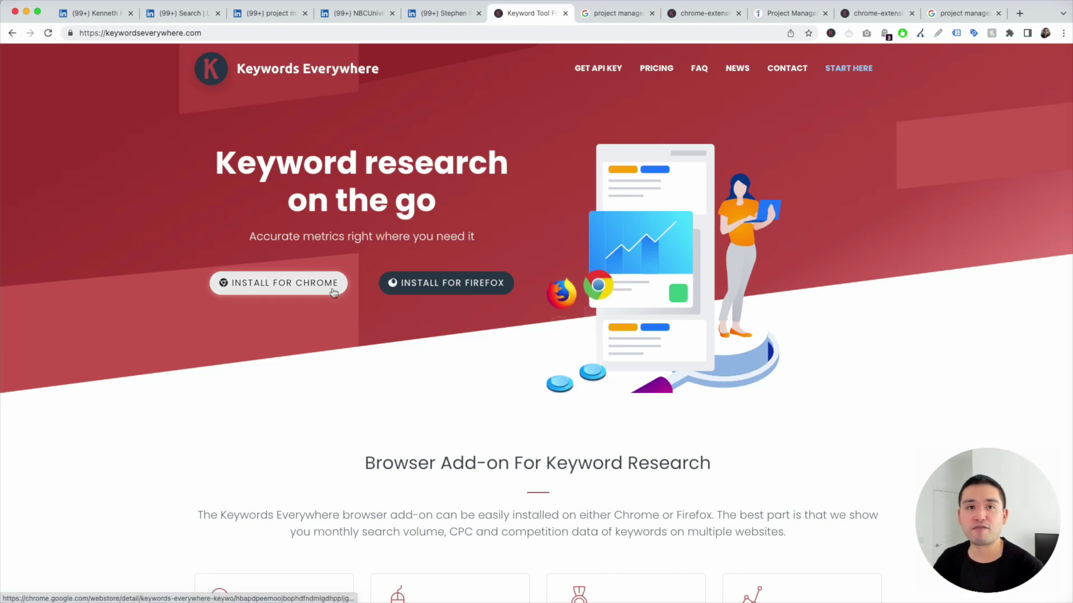
# Step: Switch to the Google 'project manager' results with 90,500/mo volume and 79/100 SEO Difficulty
pyautogui.hotkey('ctrl', 'Tab')
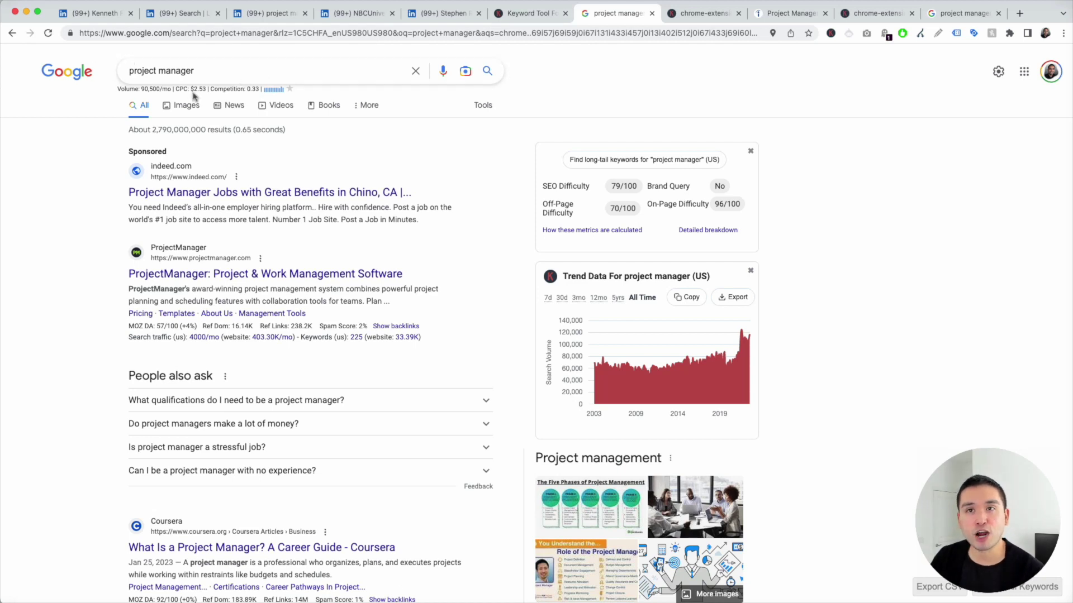
# Step: Scroll down the Google results reviewing the related and trending keyword panels
pyautogui.scroll(-2, 685, 115)
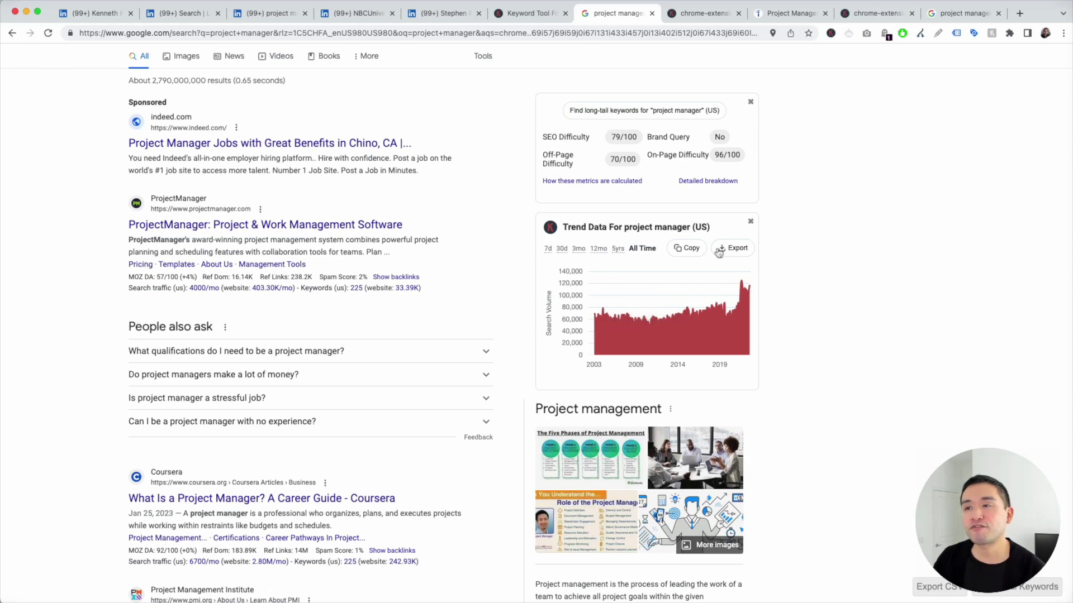
pyautogui.scroll(-6, 721, 263)
pyautogui.scroll(-10, 678, 286)
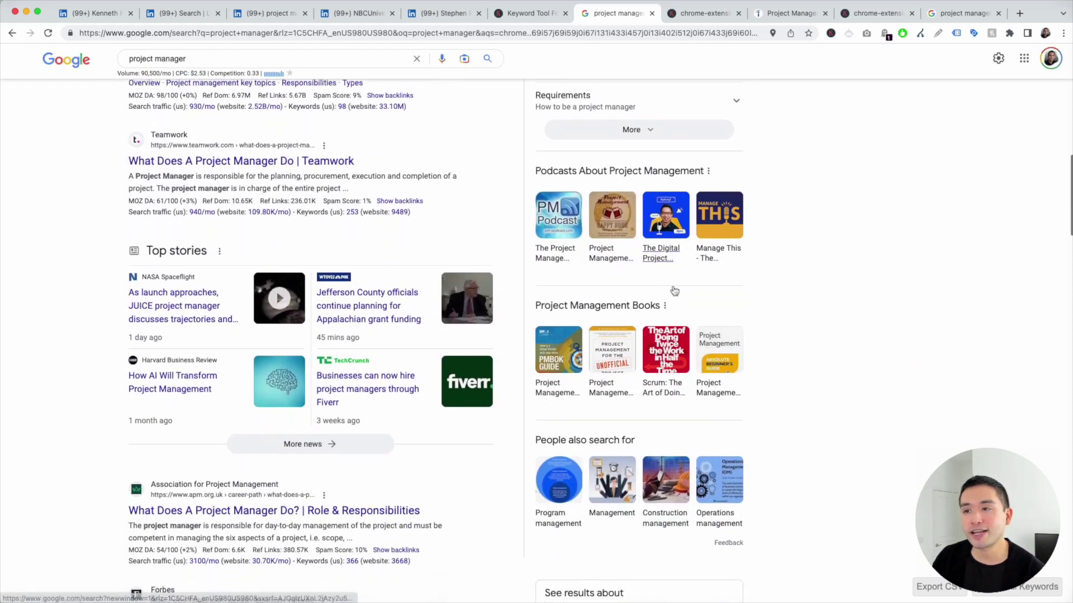
pyautogui.scroll(-6, 664, 288)
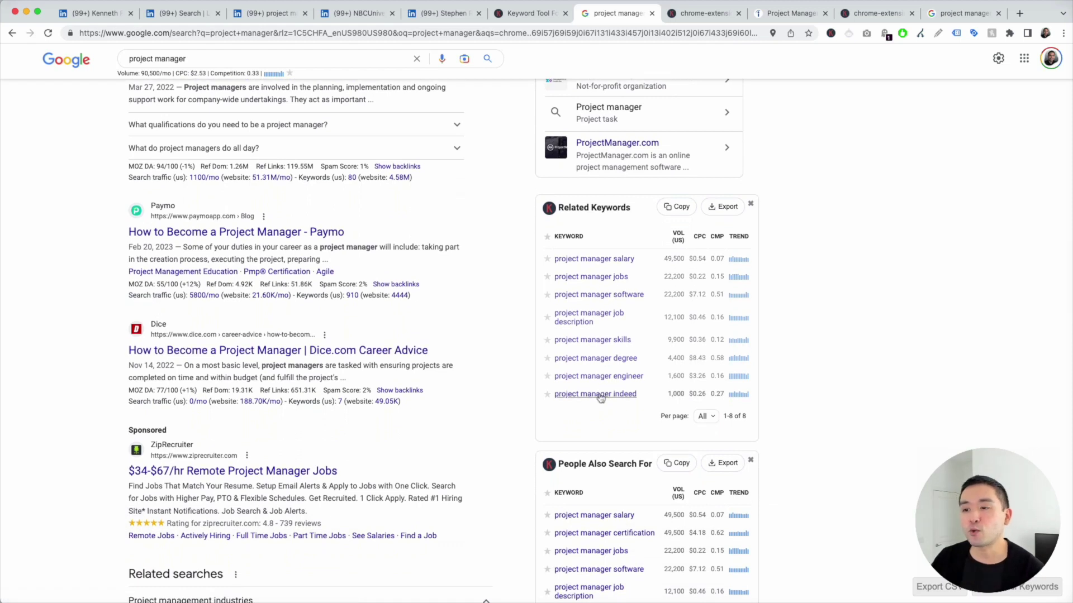
pyautogui.scroll(-3, 599, 463)
pyautogui.scroll(2, 596, 494)
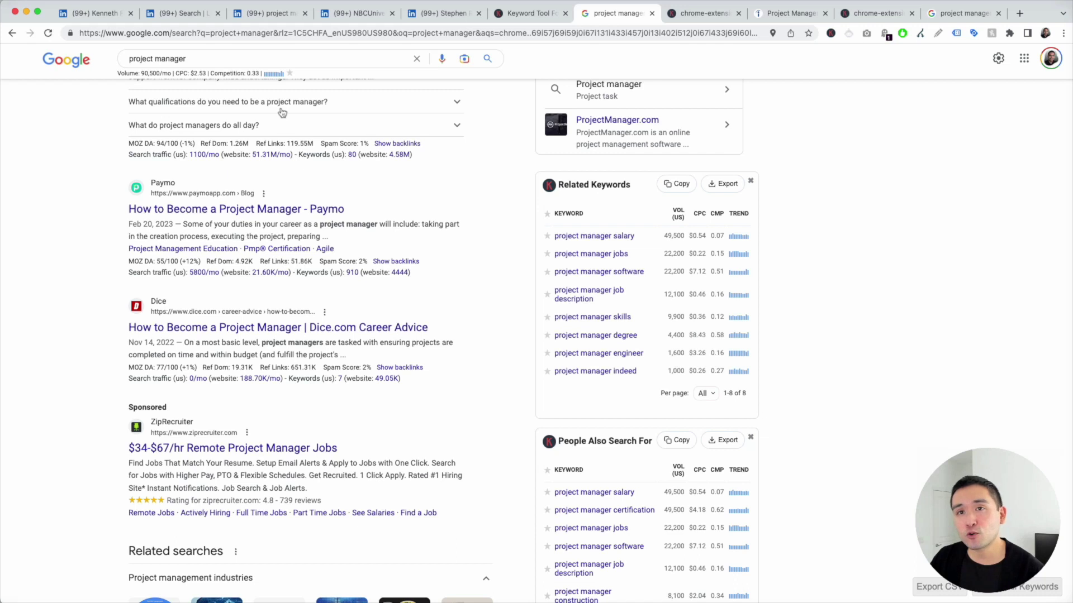
pyautogui.scroll(-2, 604, 407)
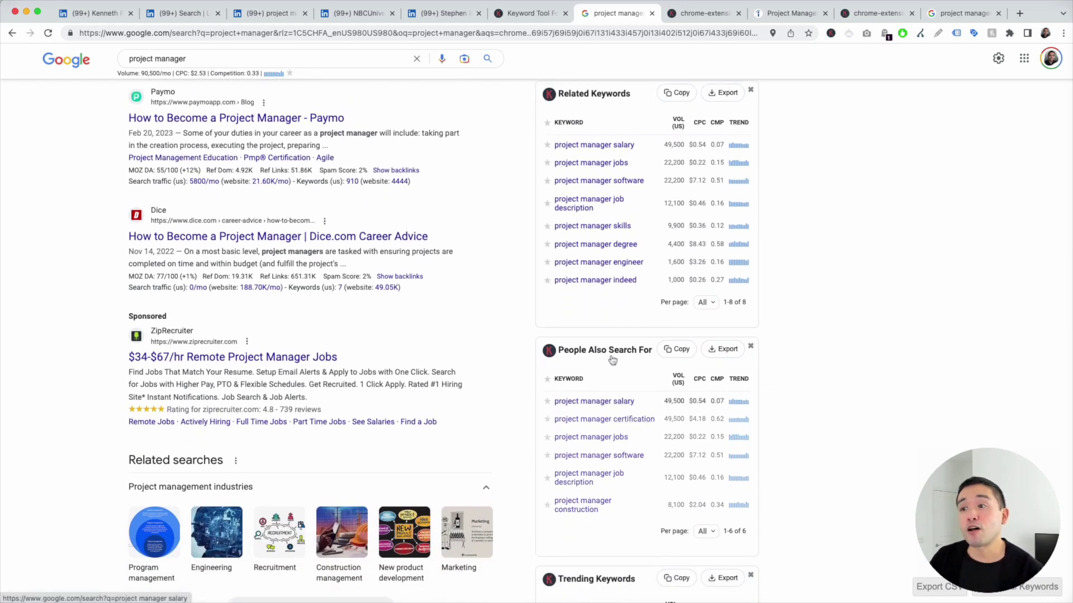
pyautogui.scroll(-6, 634, 360)
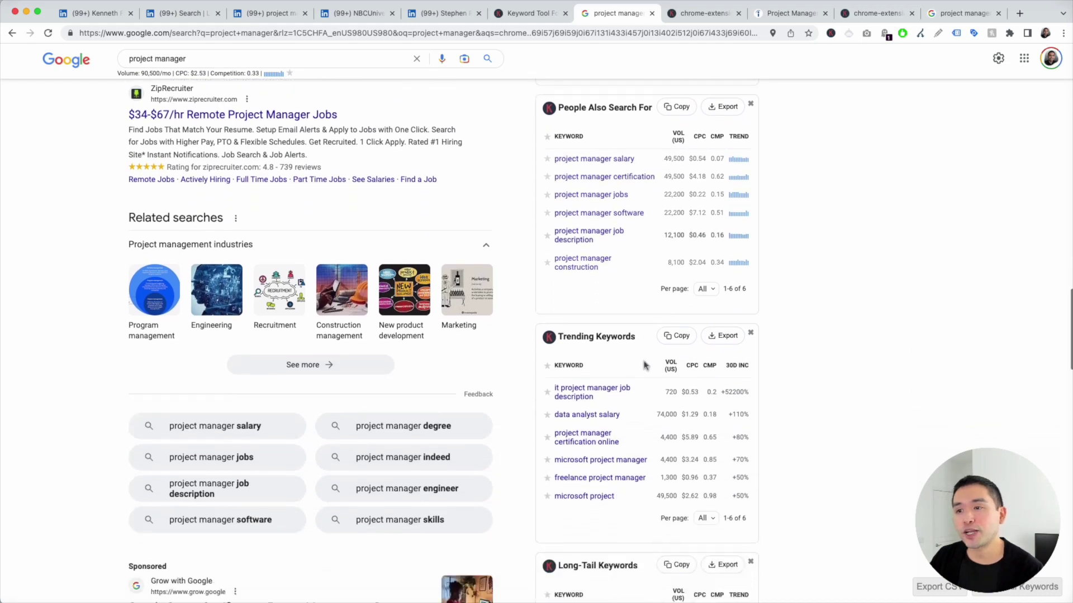
pyautogui.scroll(-3, 665, 361)
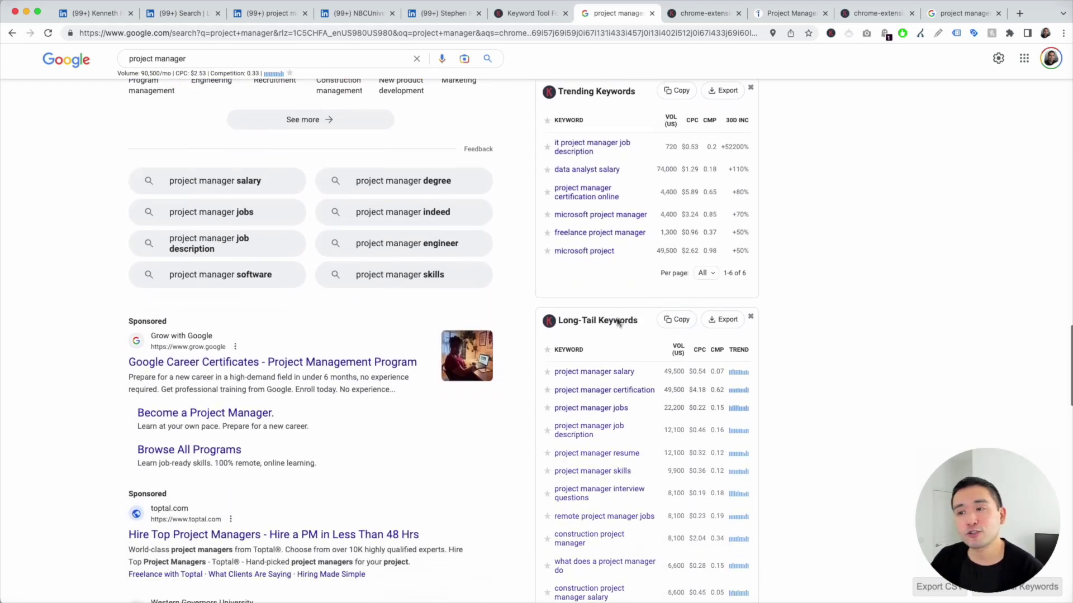
pyautogui.scroll(-3, 598, 340)
pyautogui.scroll(-1, 613, 349)
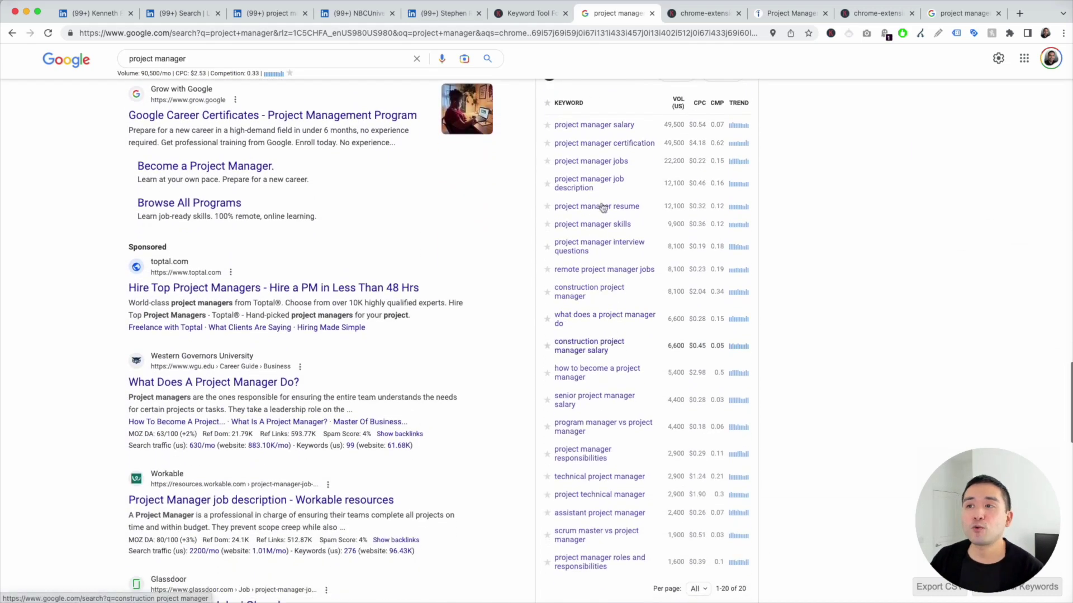
pyautogui.scroll(1, 607, 185)
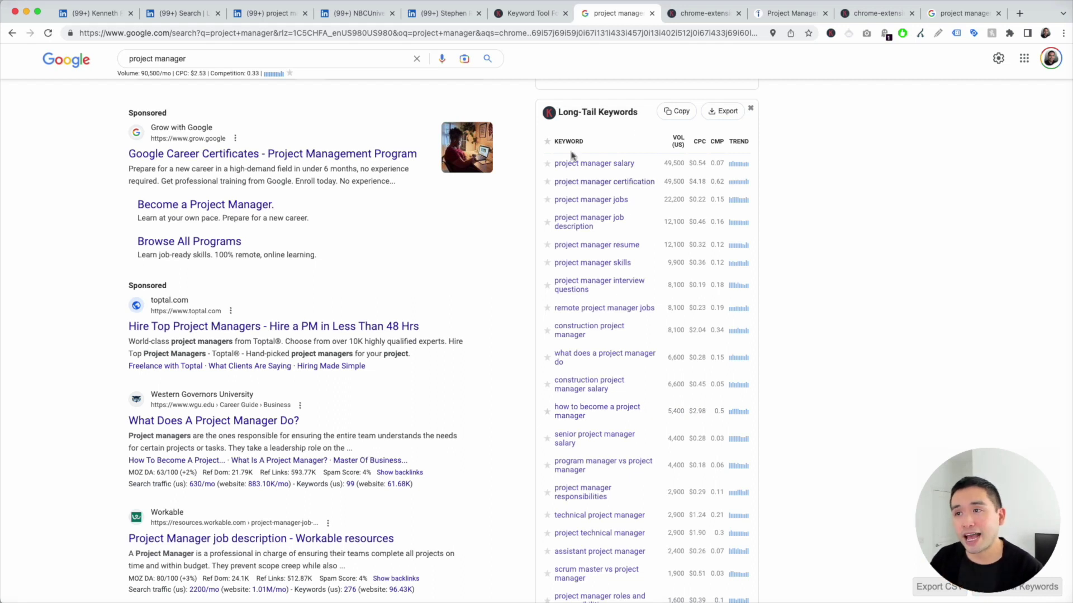
# Step: Review the long-tail keywords and all-time trend chart, then return to the top
pyautogui.scroll(-1, 573, 164)
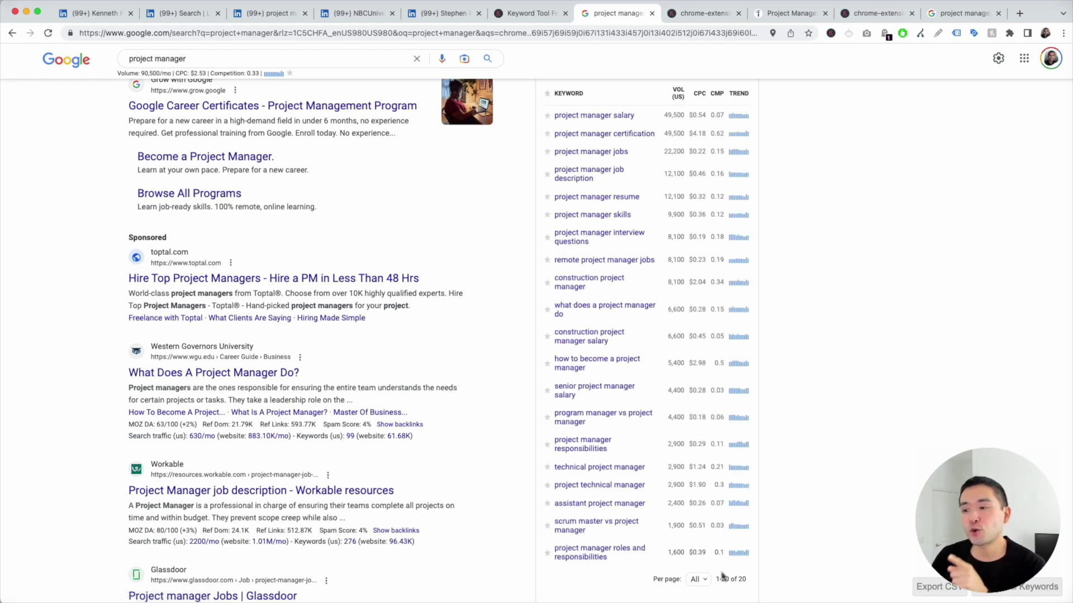
pyautogui.scroll(5, 722, 576)
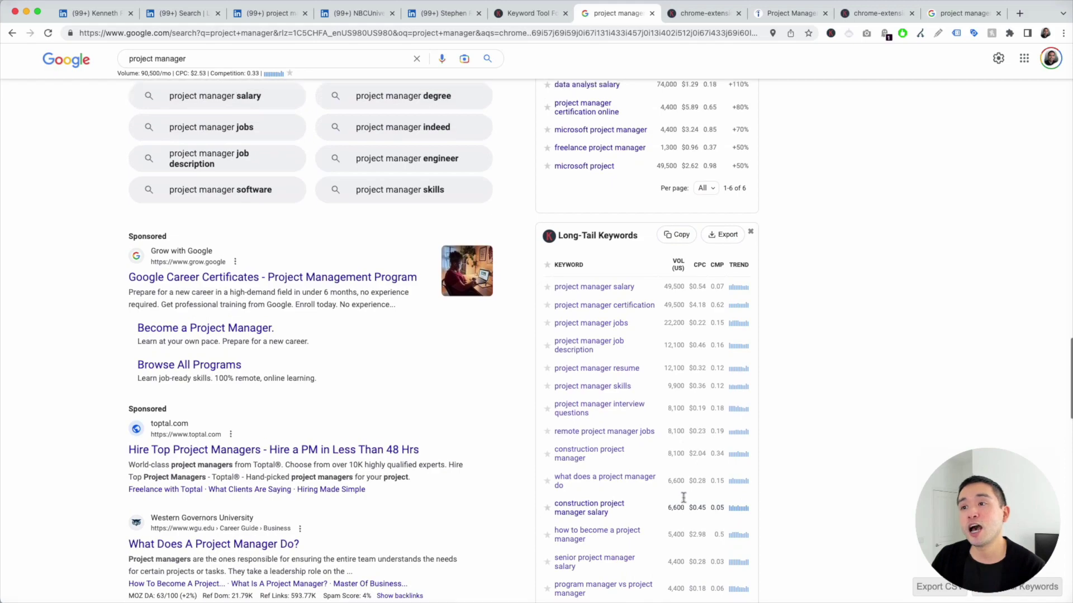
pyautogui.scroll(3, 683, 497)
pyautogui.scroll(5, 681, 496)
pyautogui.scroll(15, 681, 495)
pyautogui.scroll(20, 651, 398)
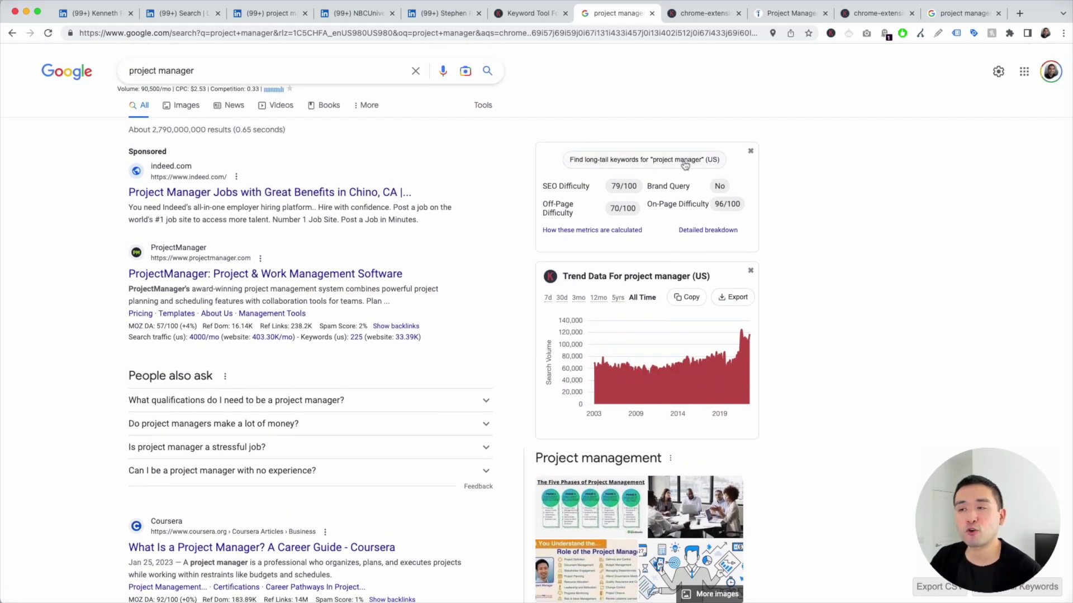
pyautogui.click(703, 13)
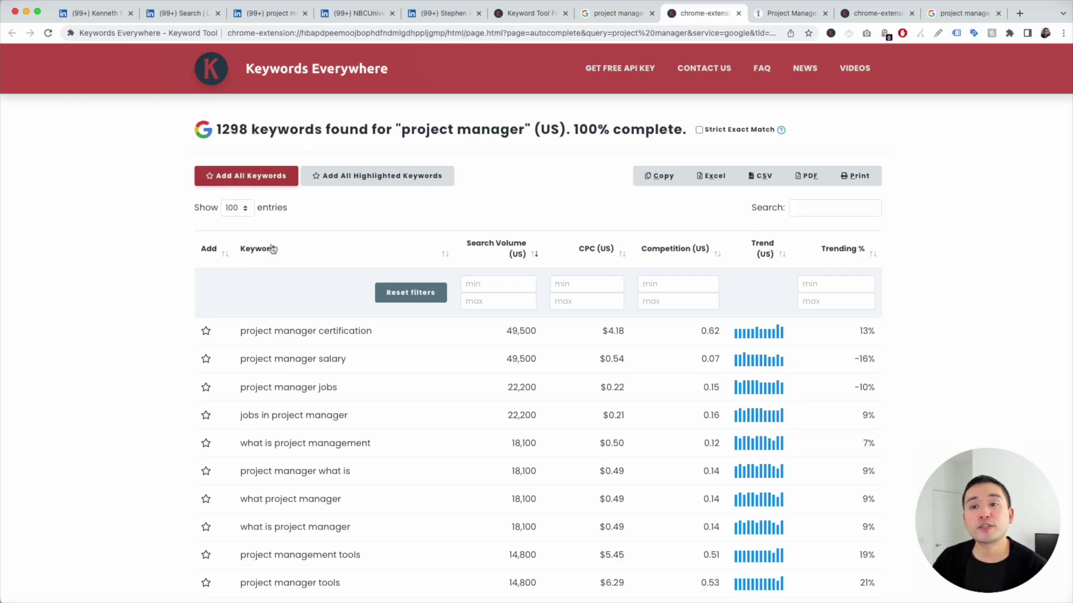
pyautogui.scroll(-3, 297, 330)
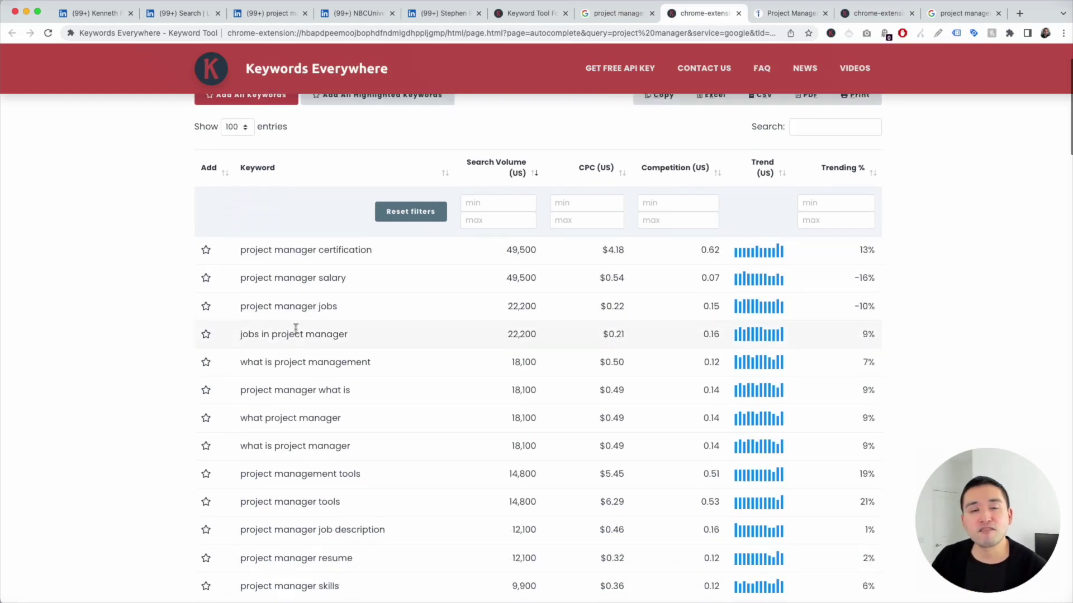
pyautogui.scroll(3, 296, 326)
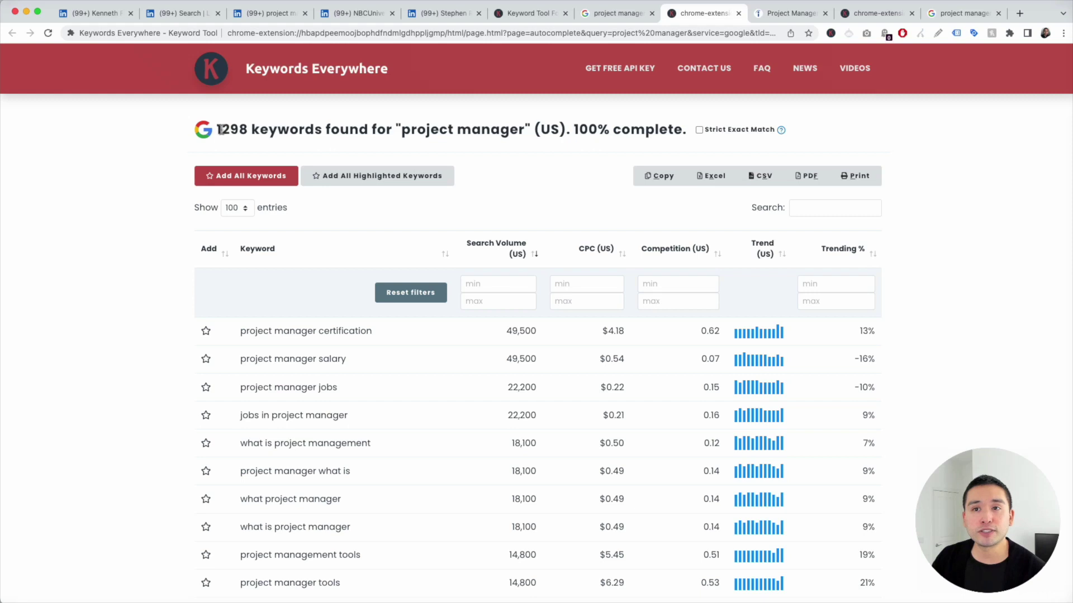
pyautogui.moveTo(217, 129); pyautogui.dragTo(474, 130)
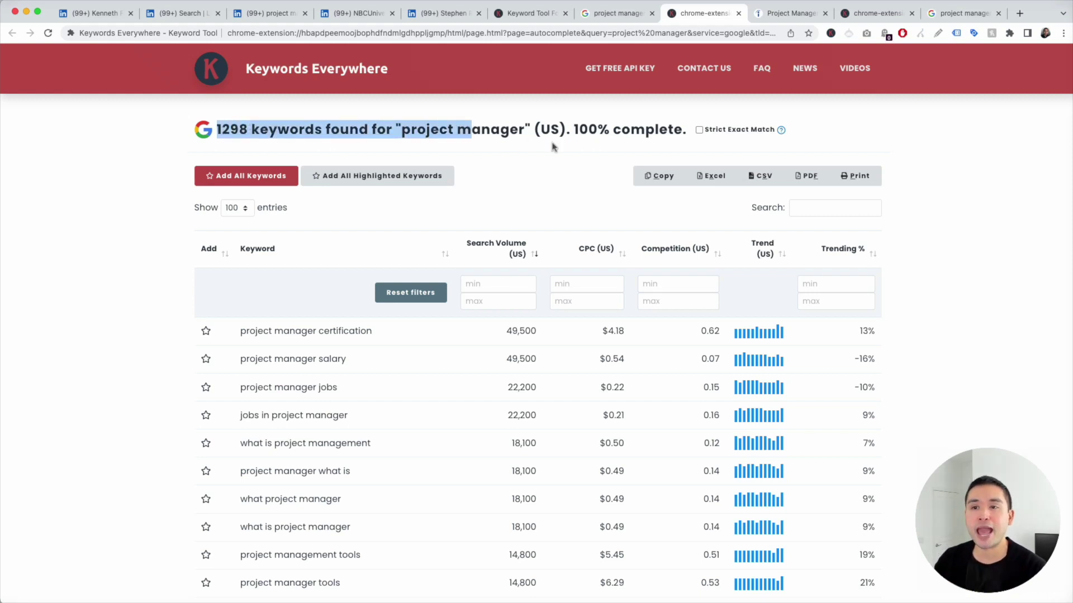
pyautogui.scroll(-2, 326, 228)
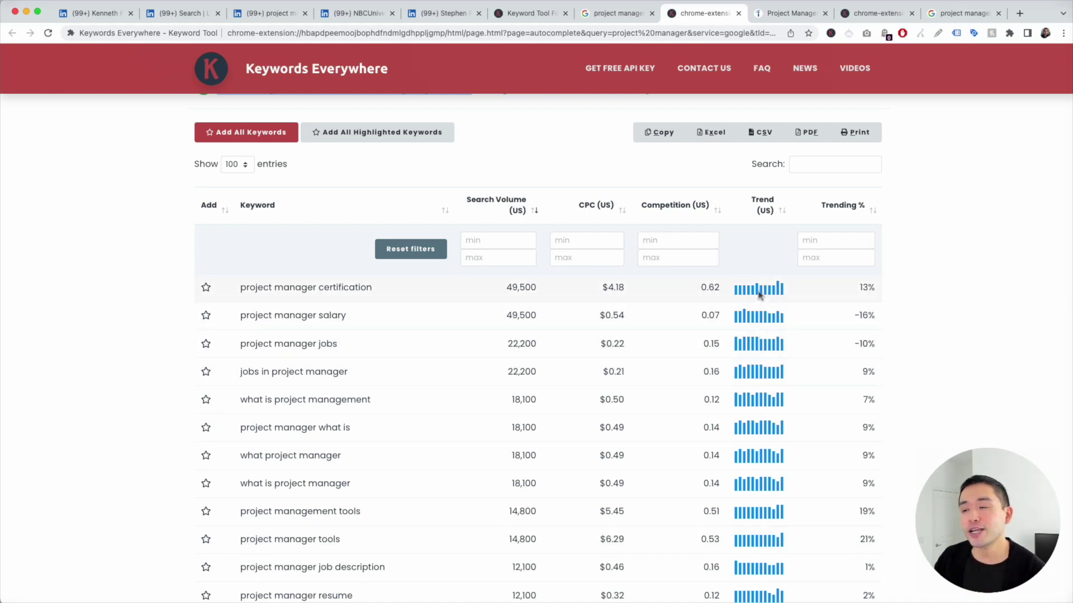
pyautogui.moveTo(759, 295)
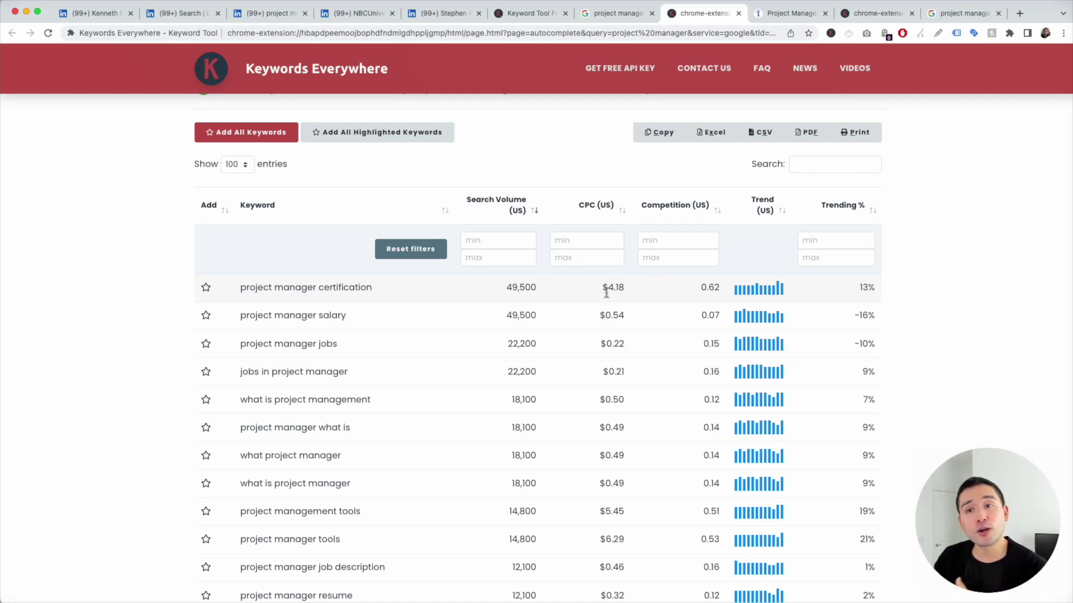
pyautogui.scroll(-2, 296, 290)
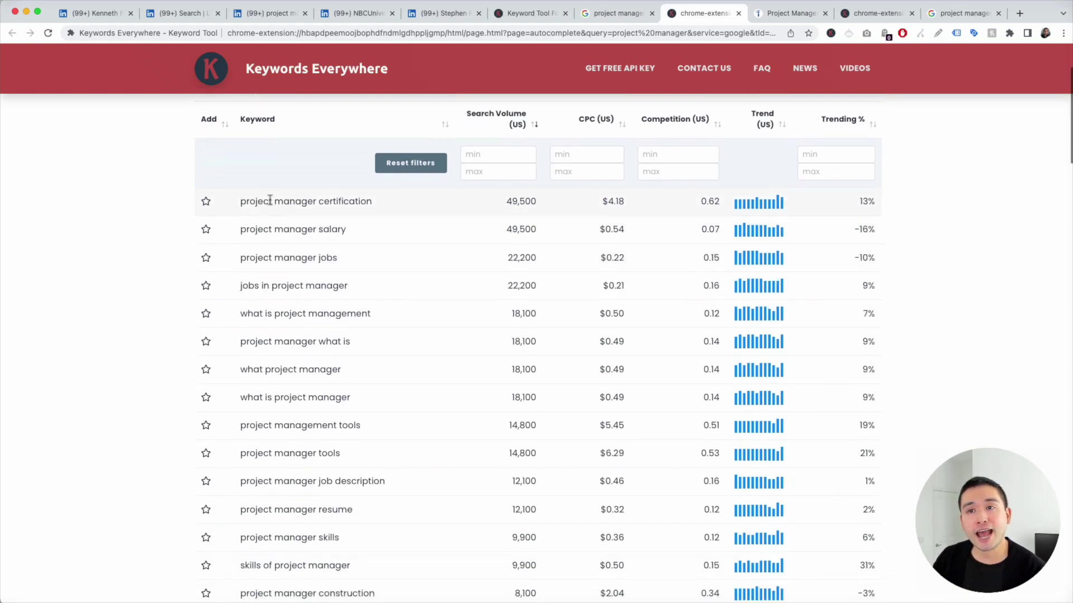
pyautogui.scroll(-3, 311, 408)
pyautogui.scroll(-1, 305, 447)
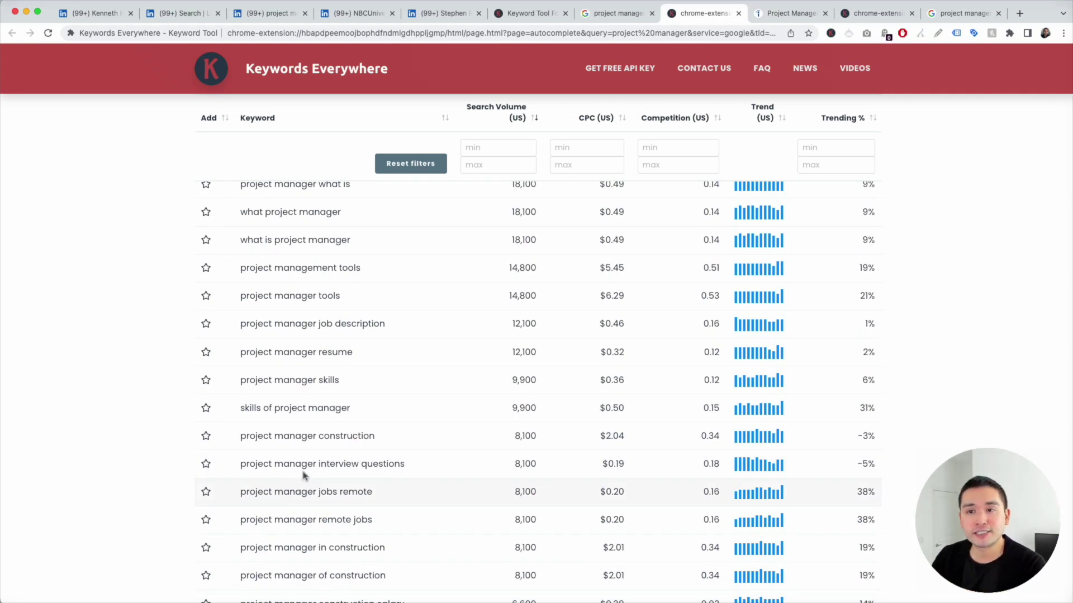
pyautogui.scroll(2, 308, 241)
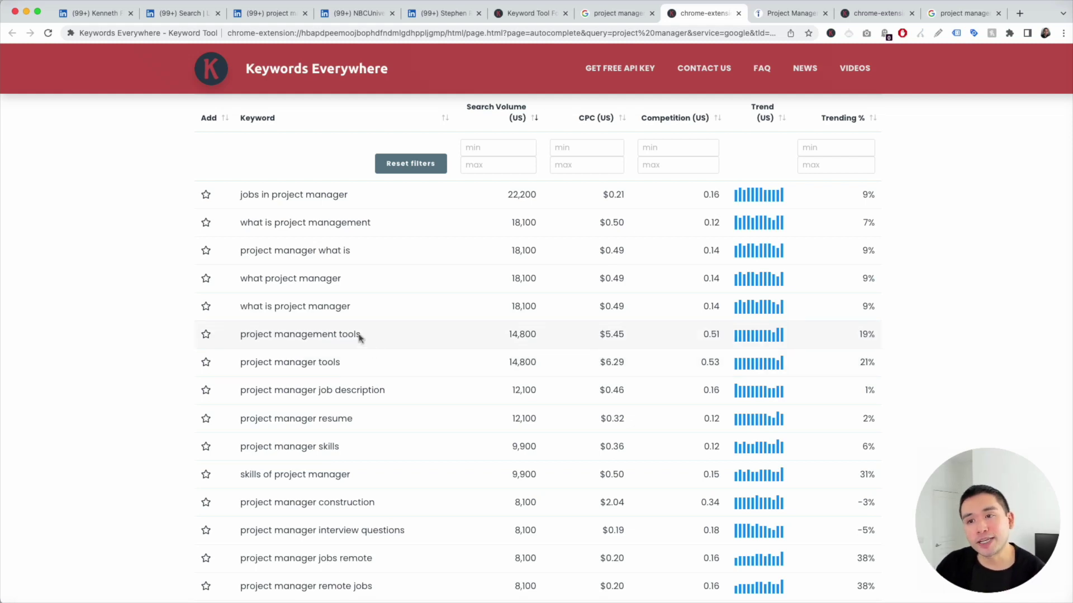
pyautogui.moveTo(241, 335); pyautogui.dragTo(356, 332)
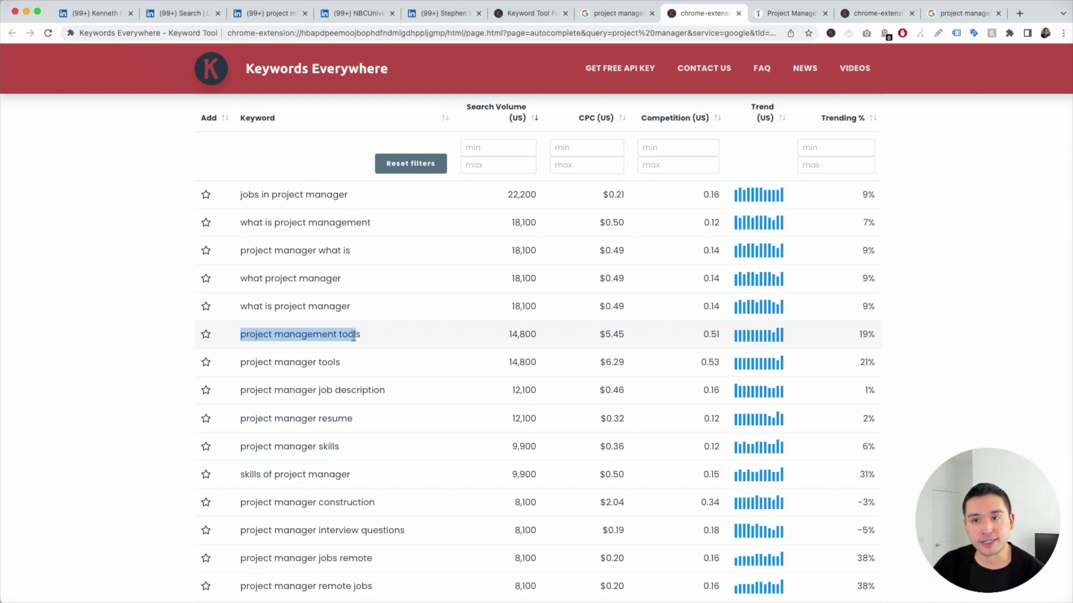
pyautogui.scroll(-6, 288, 352)
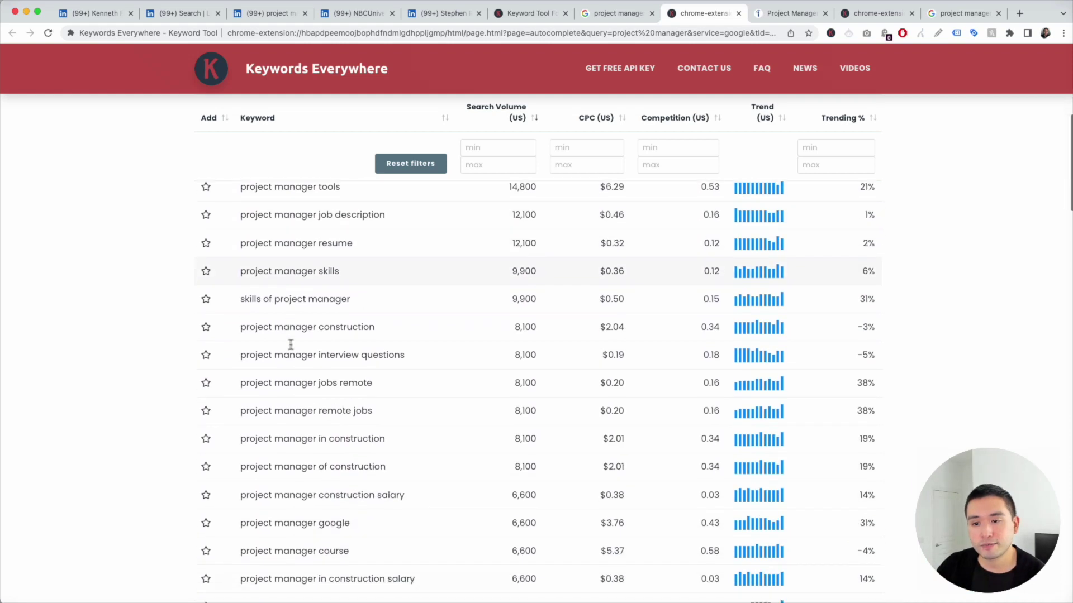
# Step: Highlight 'project manager professional' and compare project manager versus program manager keywords
pyautogui.scroll(-9, 290, 344)
pyautogui.moveTo(240, 405); pyautogui.dragTo(320, 402)
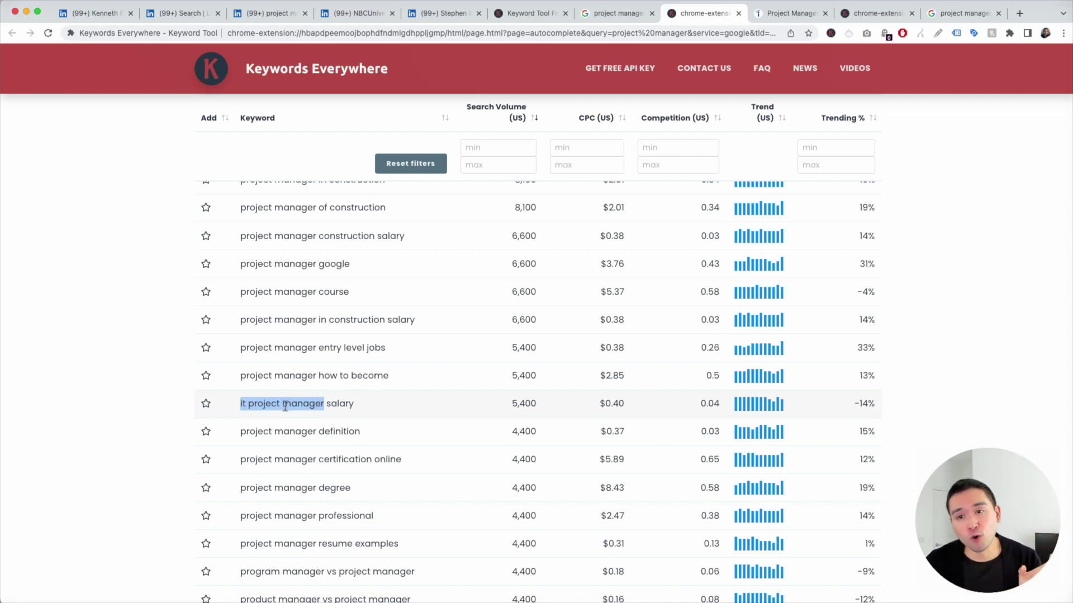
pyautogui.scroll(-2, 280, 408)
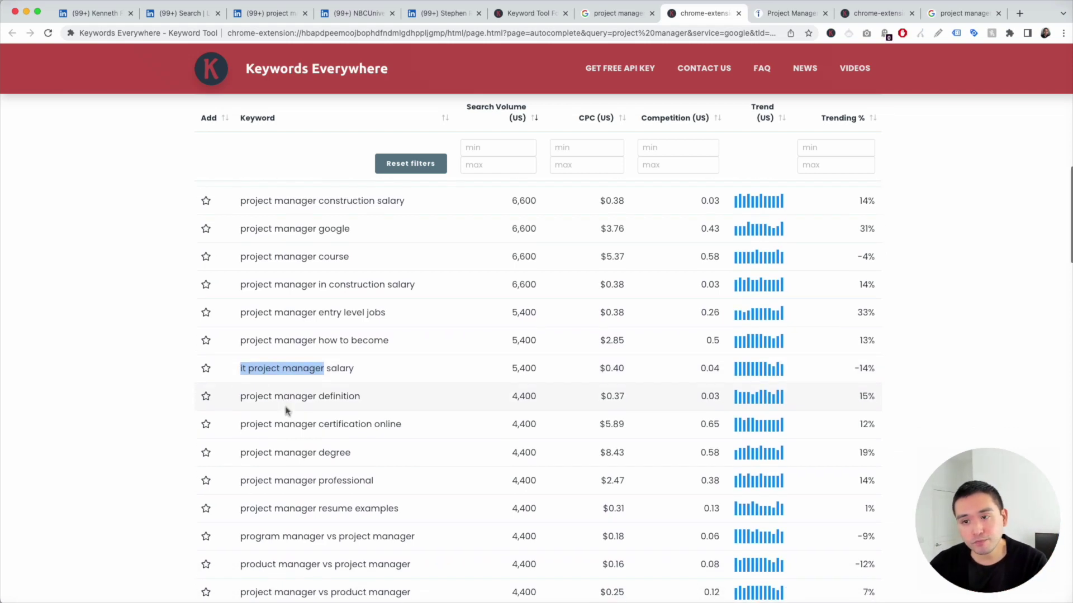
pyautogui.moveTo(246, 474); pyautogui.dragTo(379, 474)
pyautogui.doubleClick(350, 474)
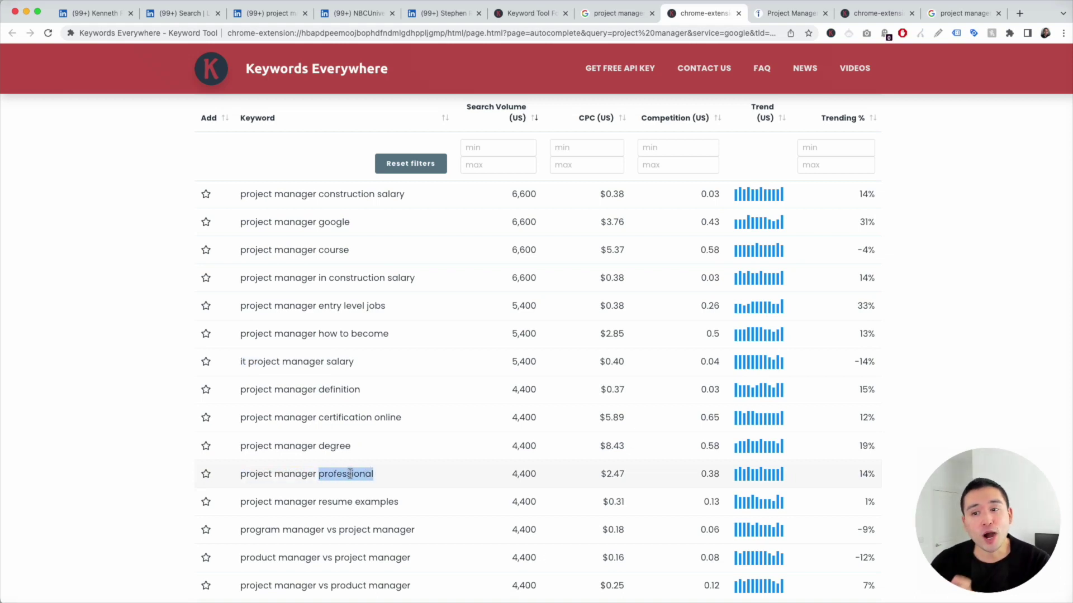
pyautogui.scroll(-5, 335, 464)
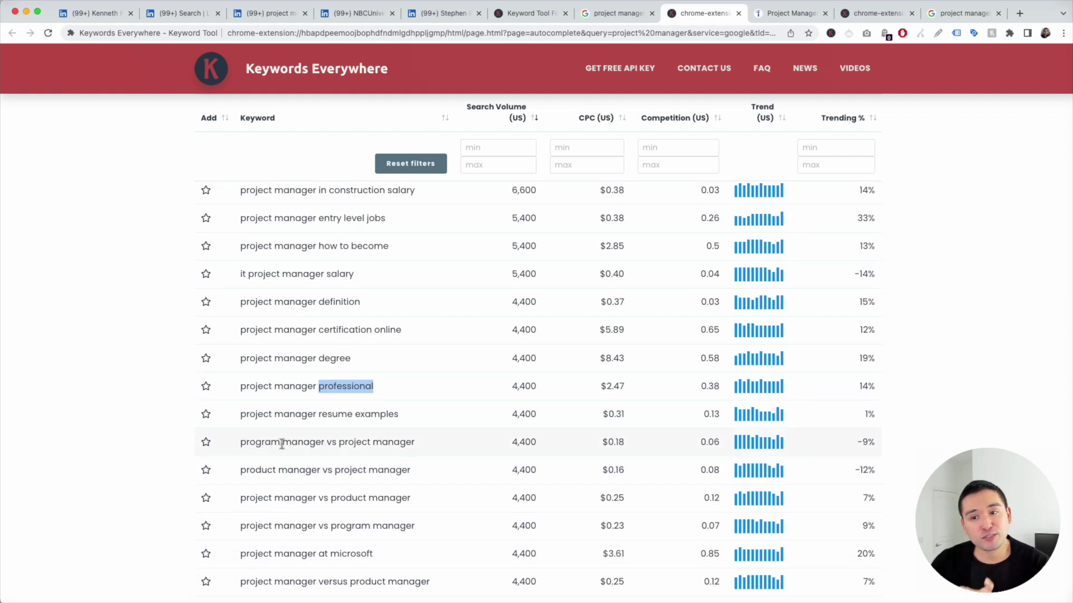
pyautogui.moveTo(339, 443); pyautogui.dragTo(408, 440)
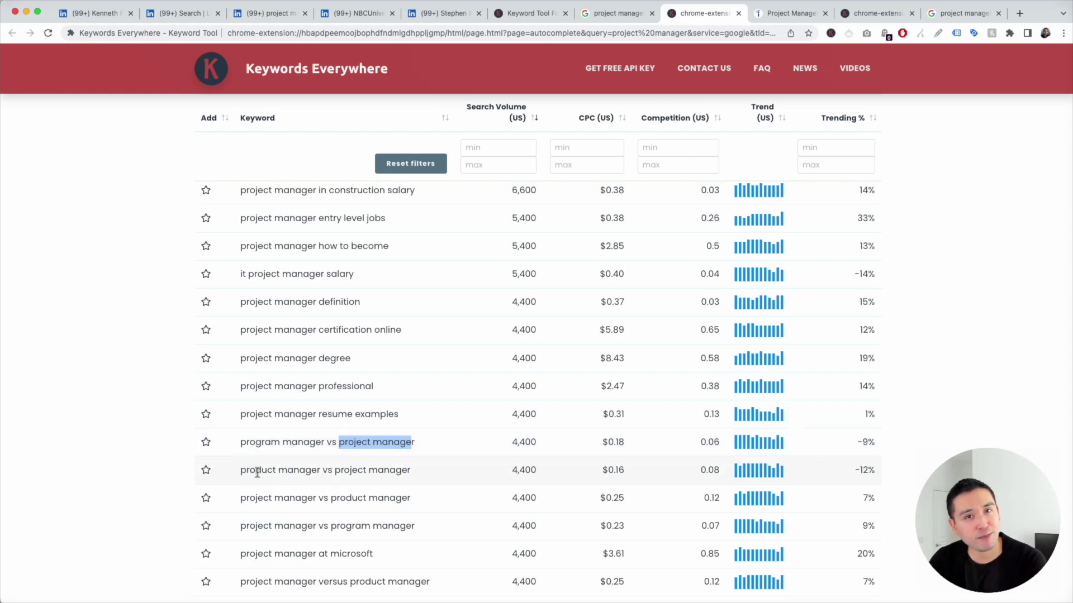
pyautogui.moveTo(244, 442); pyautogui.dragTo(311, 442)
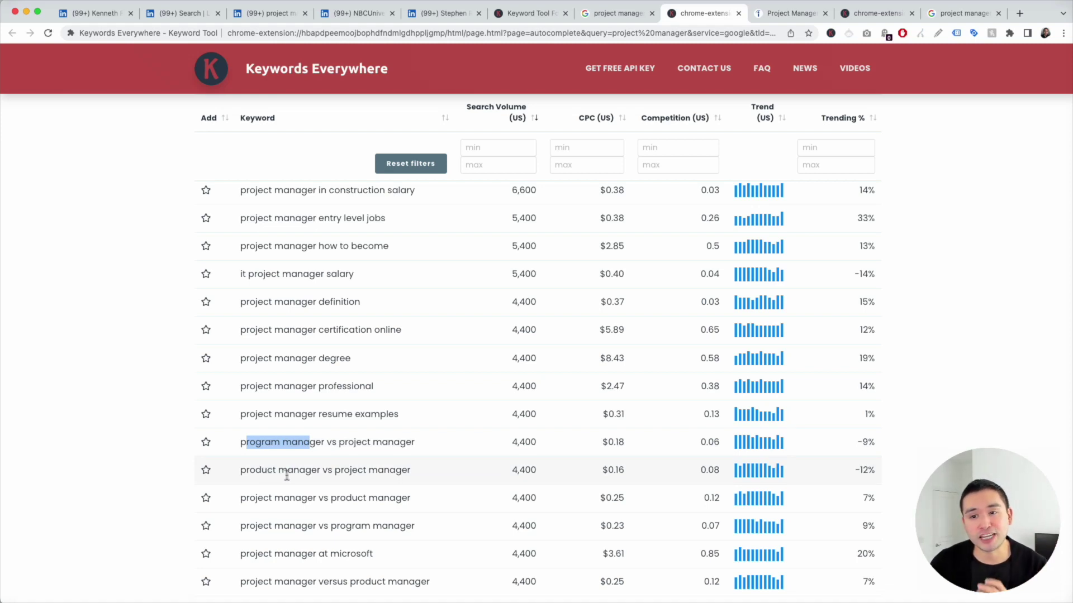
pyautogui.scroll(-2, 288, 475)
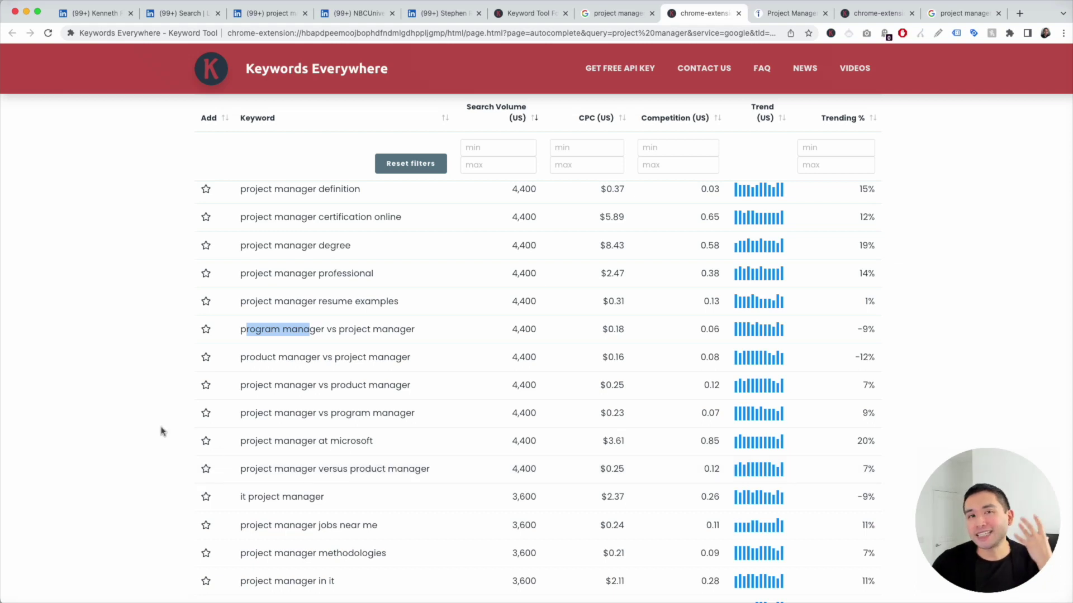
pyautogui.click(149, 411)
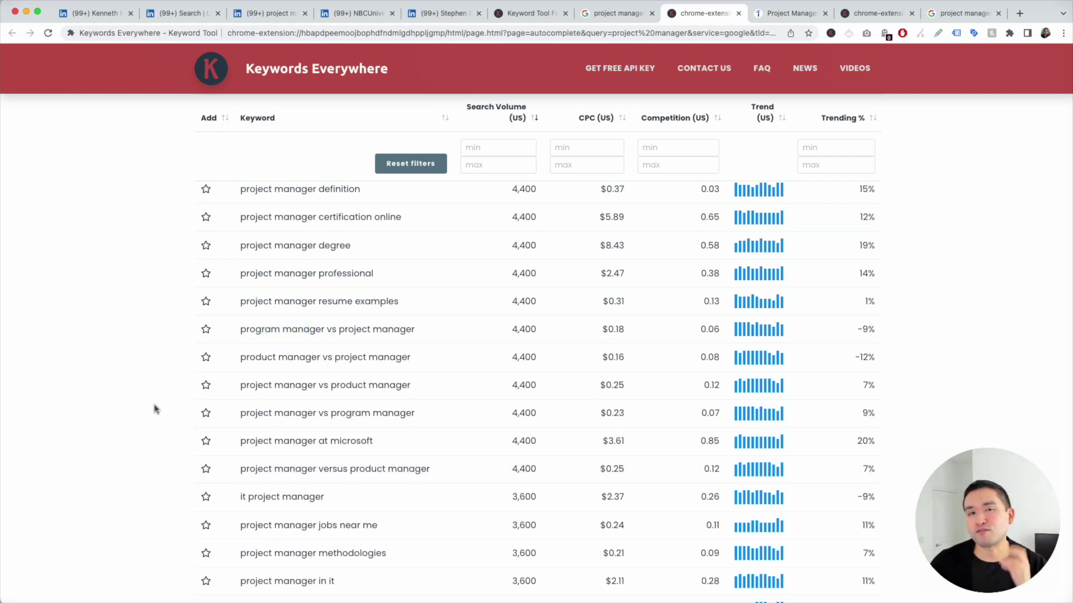
# Step: Highlight 'project manager certification online' and 'degree' in 'project manager degree'
pyautogui.scroll(5, 348, 366)
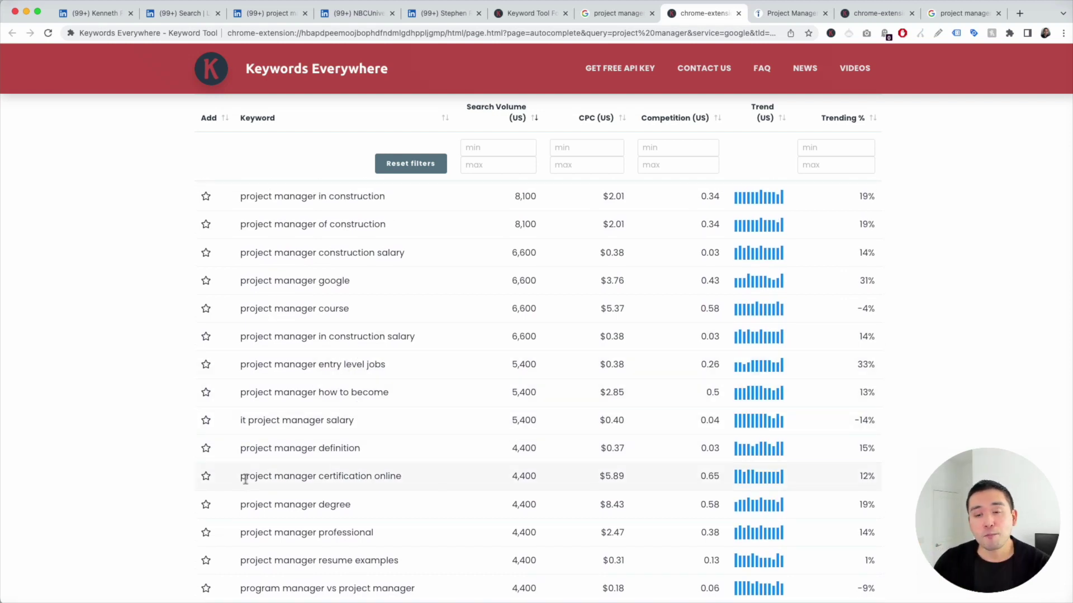
pyautogui.moveTo(239, 476); pyautogui.dragTo(410, 475)
pyautogui.scroll(-3, 387, 474)
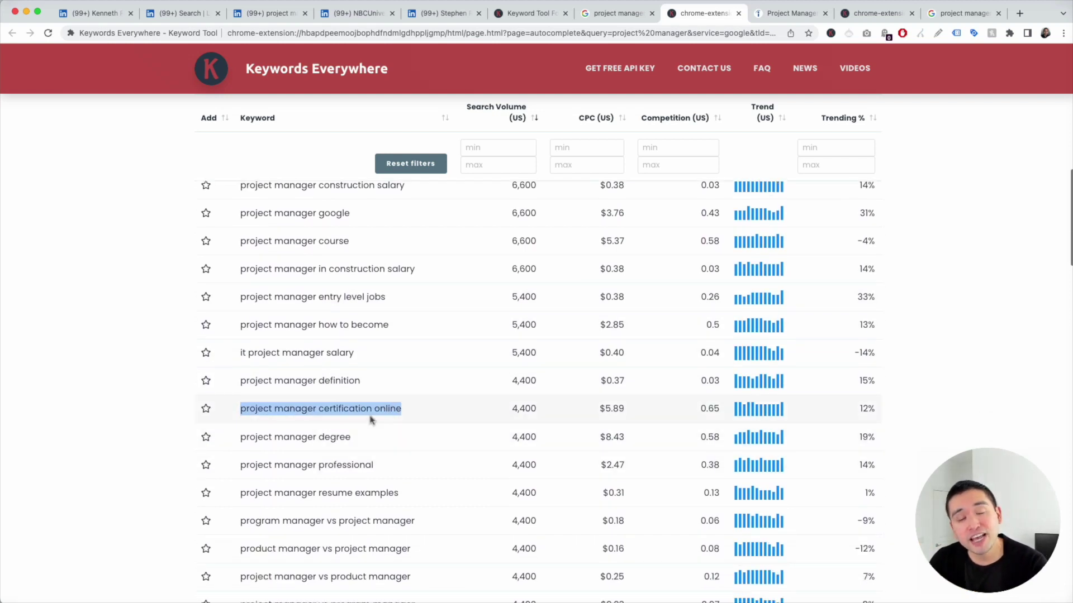
pyautogui.doubleClick(324, 438)
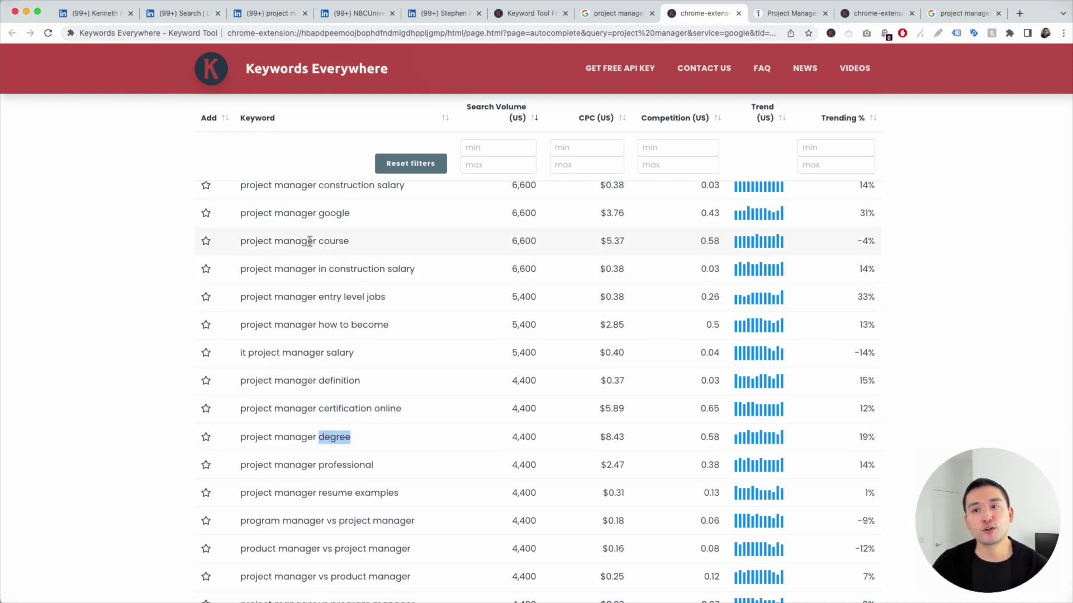
pyautogui.scroll(-9, 306, 256)
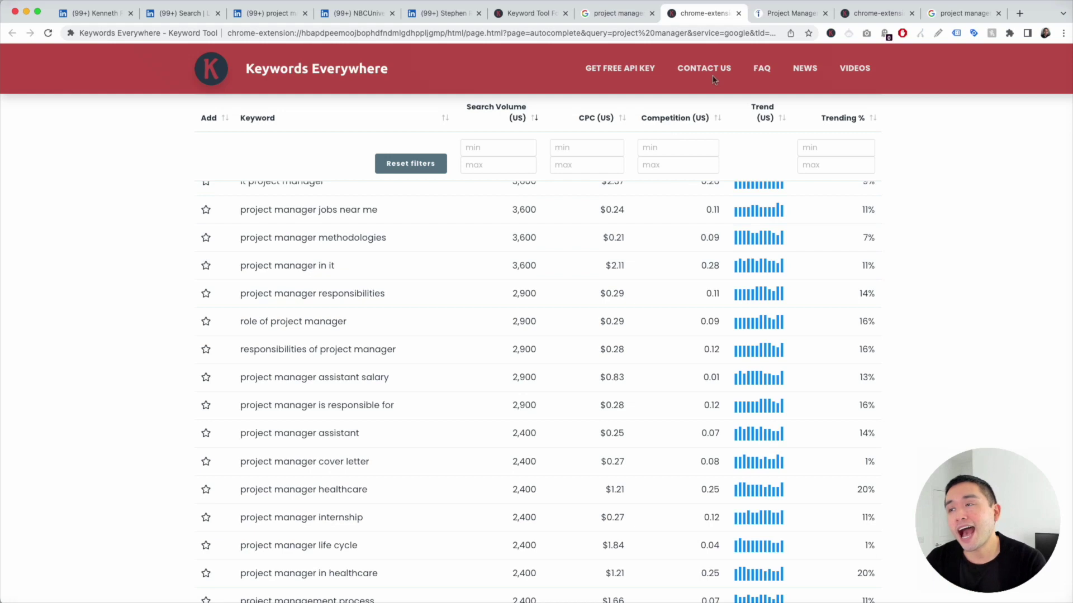
pyautogui.click(790, 13)
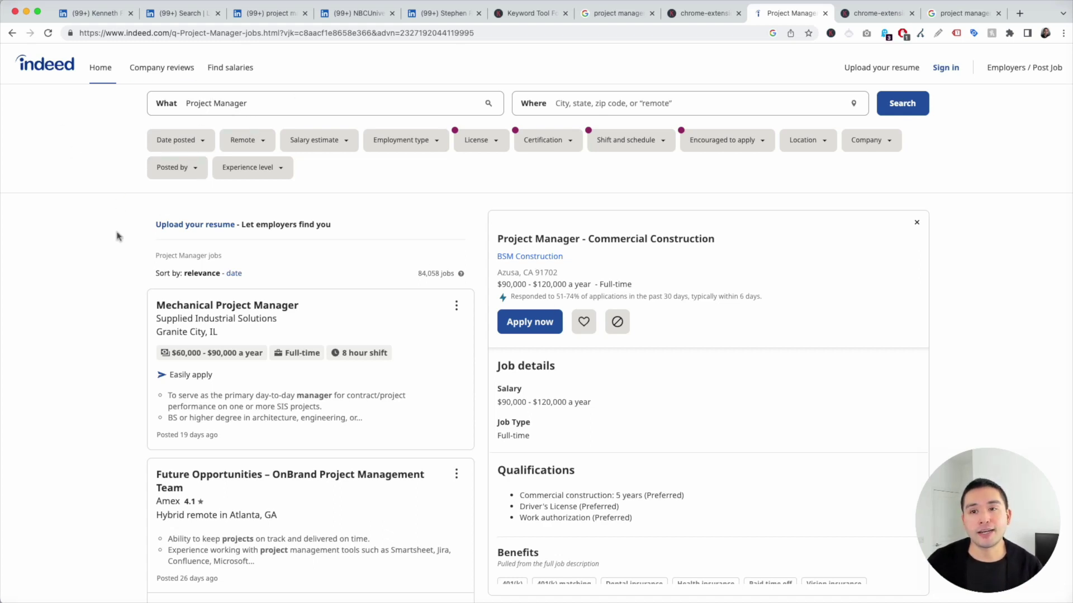
pyautogui.scroll(-3, 168, 235)
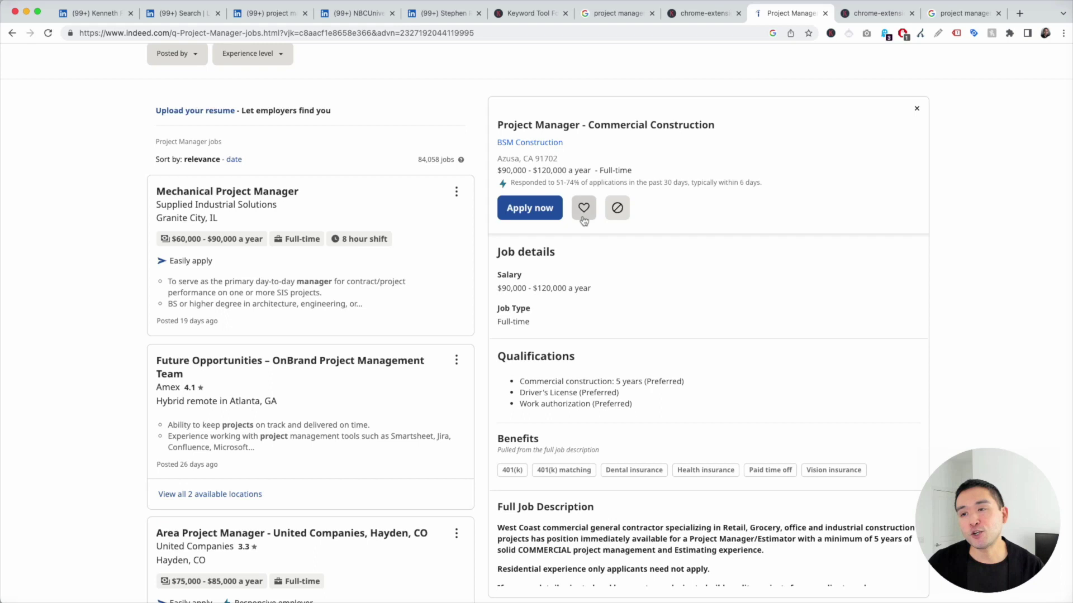
pyautogui.scroll(-4, 575, 263)
pyautogui.scroll(-1, 569, 303)
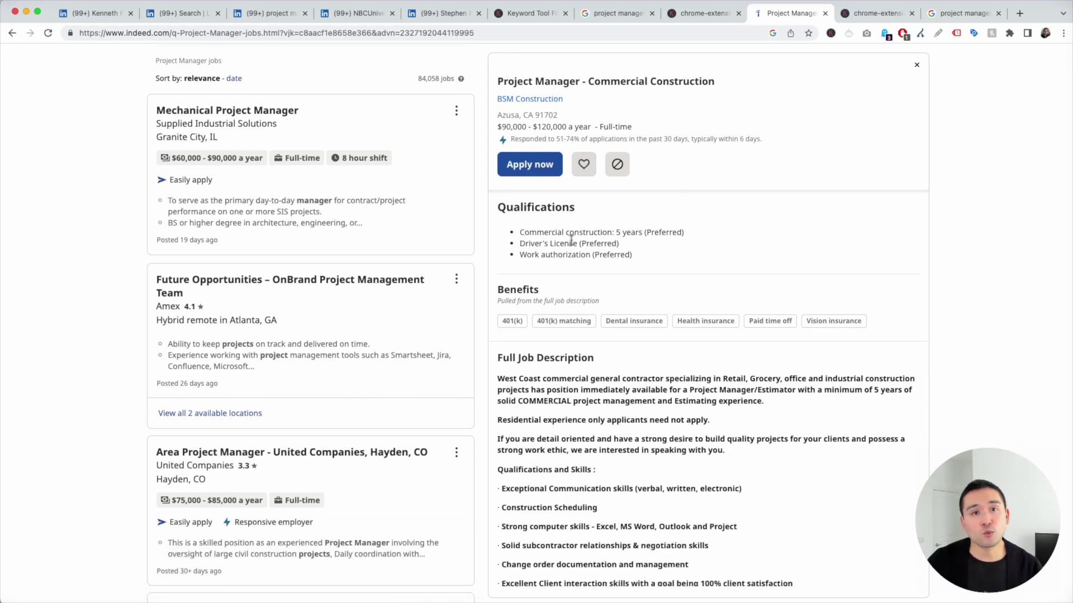
pyautogui.click(831, 34)
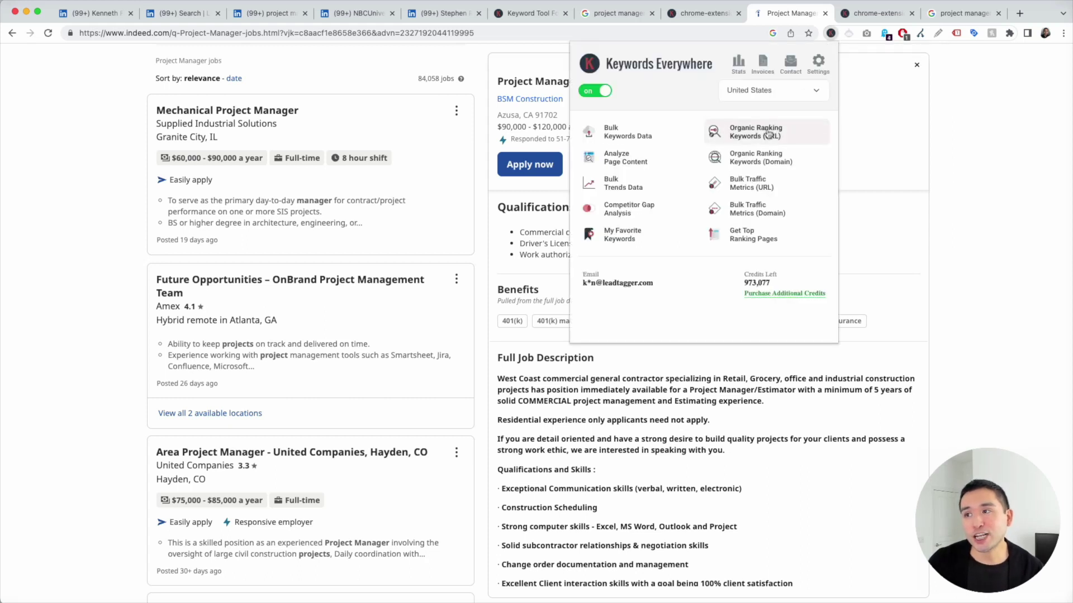
pyautogui.click(899, 124)
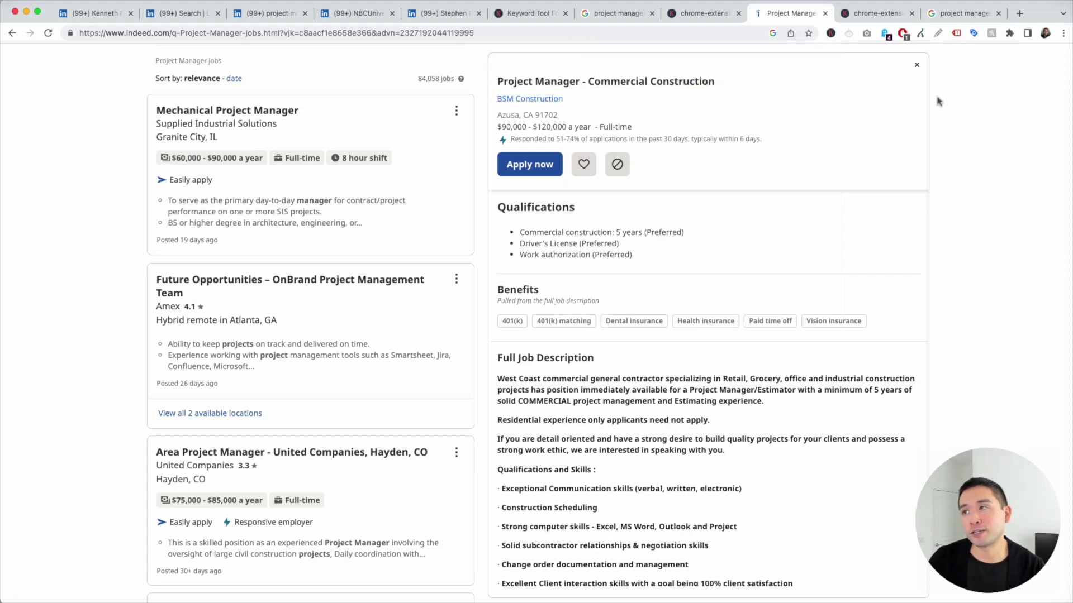
# Step: Open the Indeed jobs page's keyword list and highlight its total of 45 keywords
pyautogui.click(873, 16)
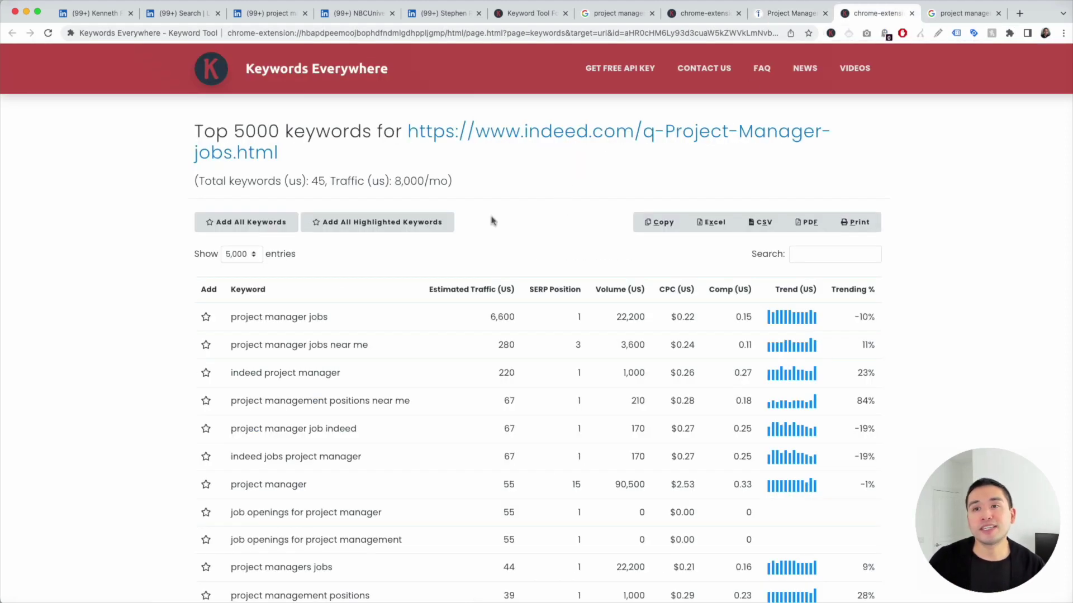
pyautogui.scroll(-2, 295, 312)
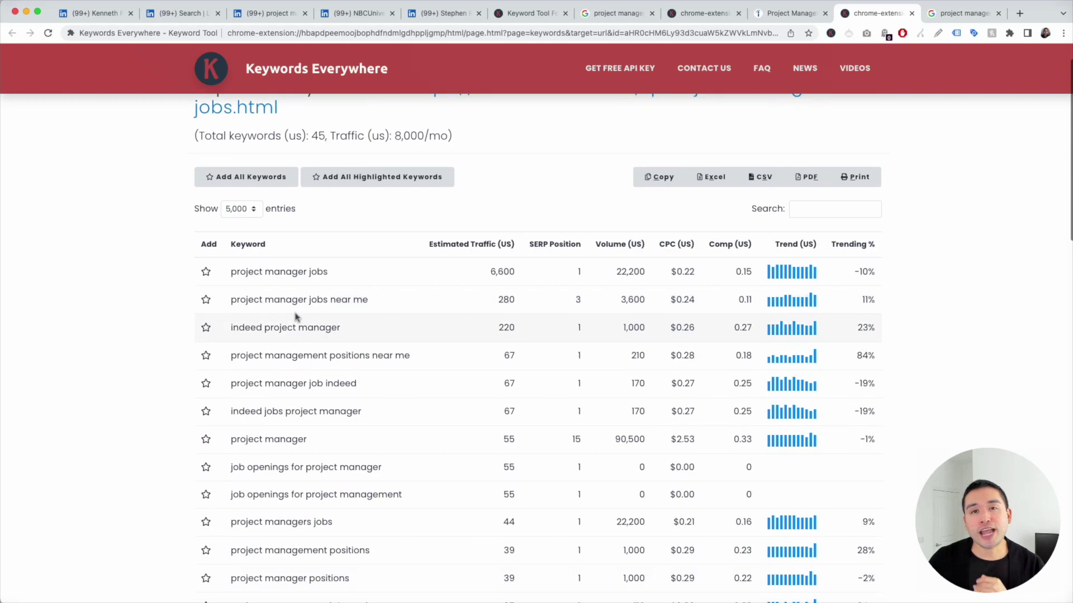
pyautogui.click(771, 14)
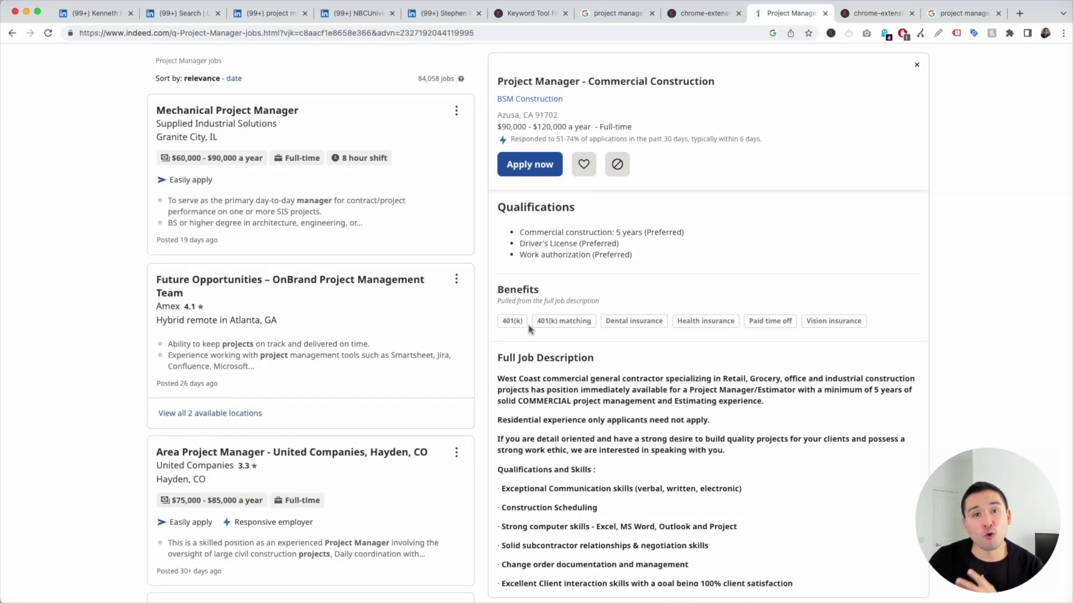
pyautogui.click(871, 18)
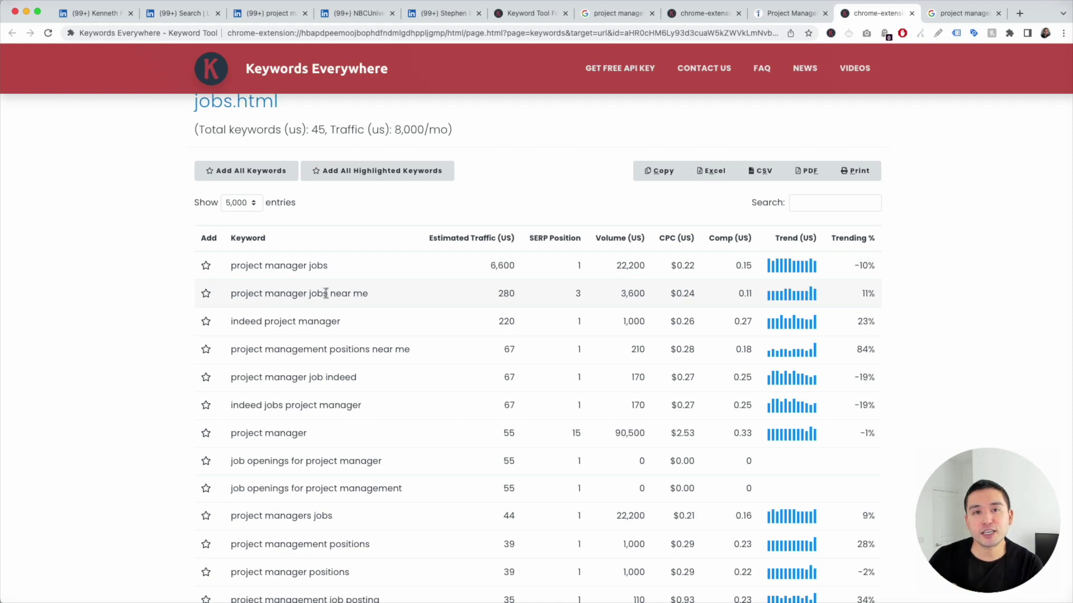
pyautogui.scroll(-3, 325, 293)
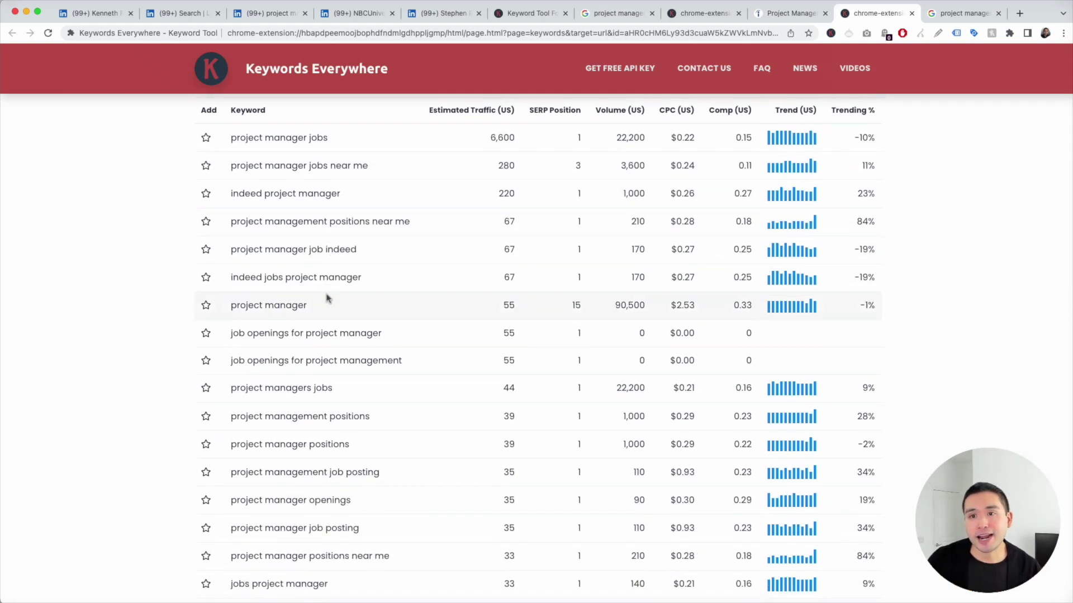
pyautogui.scroll(3, 328, 300)
pyautogui.moveTo(330, 180); pyautogui.dragTo(314, 177)
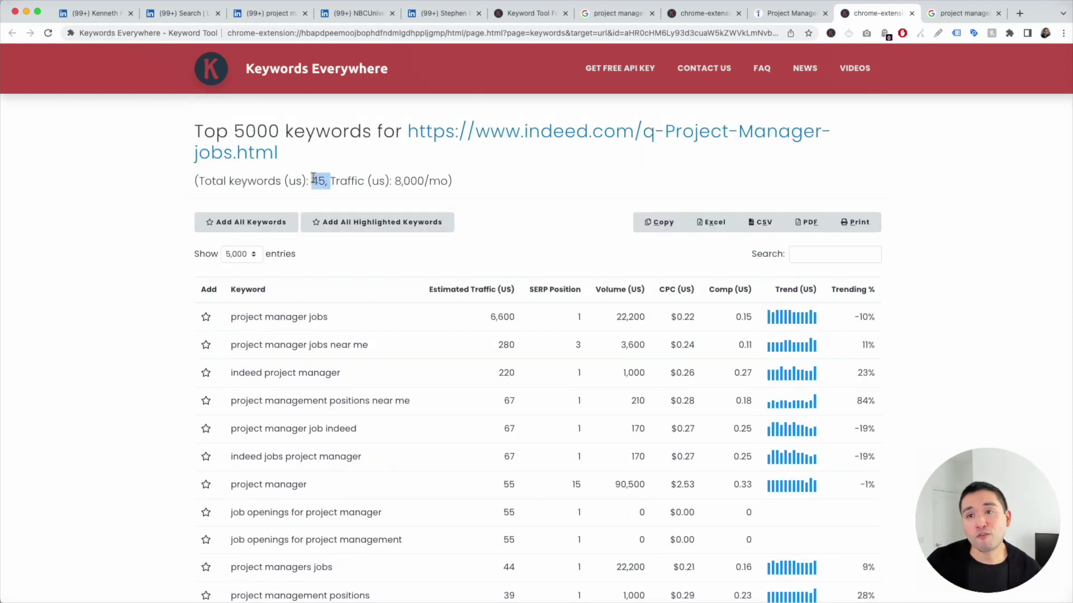
# Step: Scroll the Top keywords list and highlight the keyword 'pm manager'
pyautogui.click(777, 13)
pyautogui.click(873, 14)
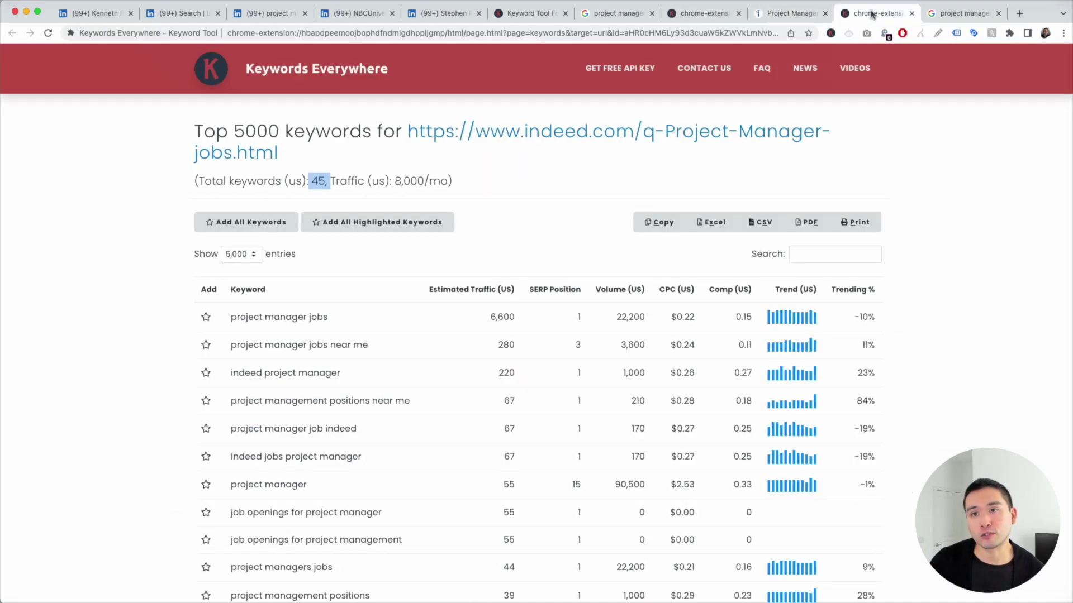
pyautogui.scroll(-1, 291, 279)
pyautogui.scroll(-5, 285, 280)
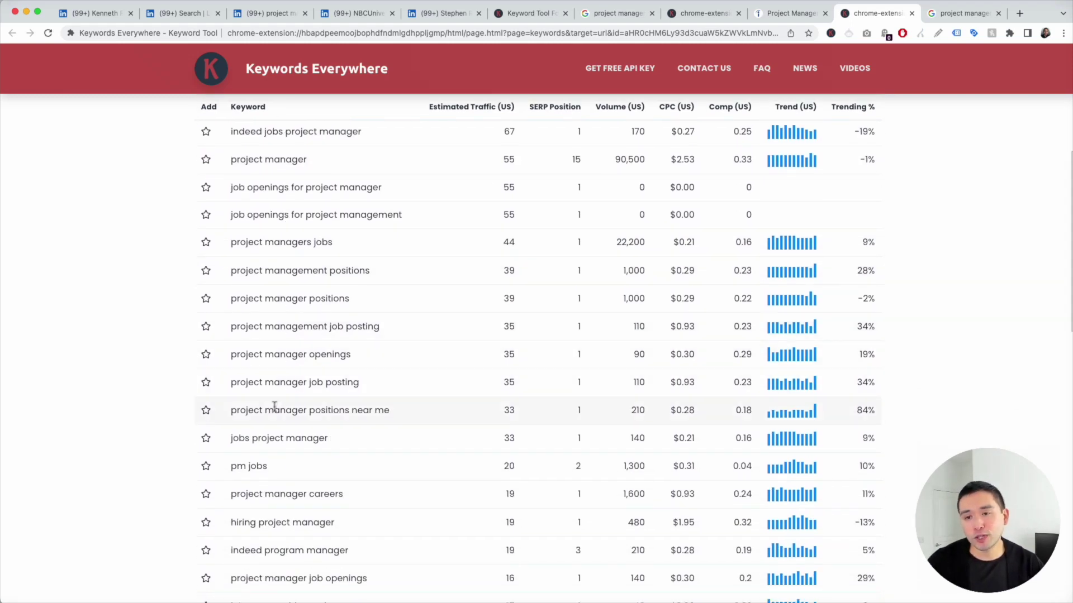
pyautogui.scroll(-2, 277, 472)
pyautogui.scroll(-9, 279, 463)
pyautogui.moveTo(231, 475); pyautogui.dragTo(289, 475)
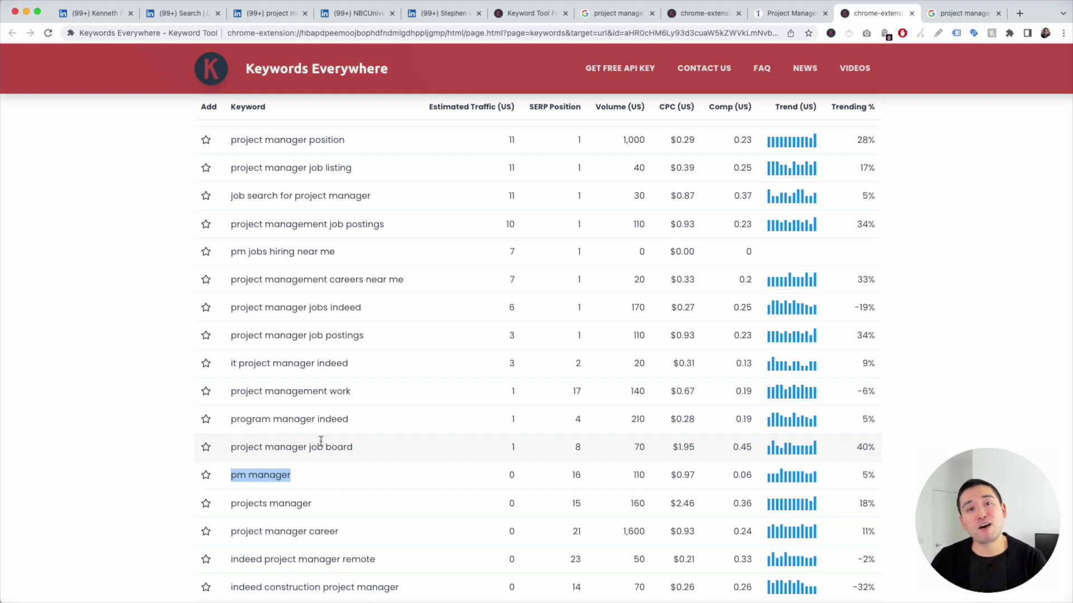
pyautogui.scroll(9, 322, 441)
pyautogui.scroll(8, 332, 439)
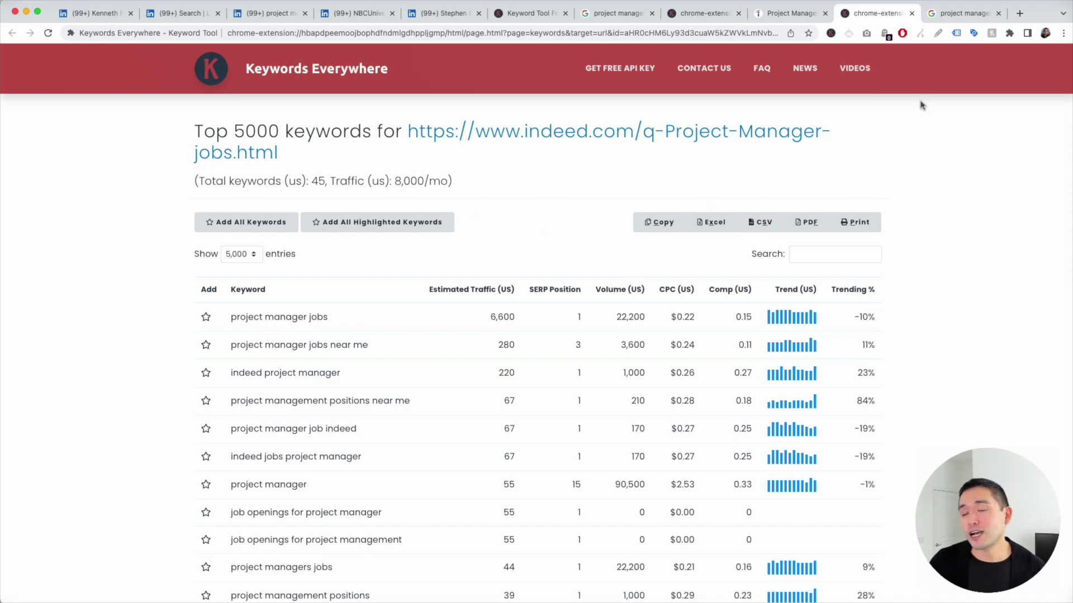
pyautogui.click(963, 16)
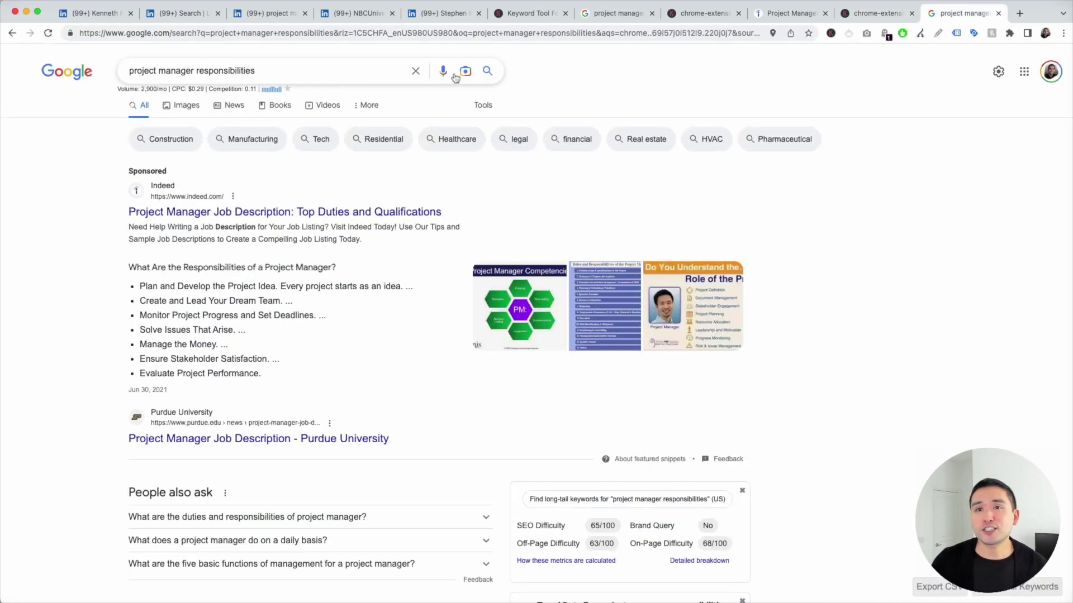
pyautogui.click(190, 71)
pyautogui.moveTo(200, 71); pyautogui.dragTo(262, 71)
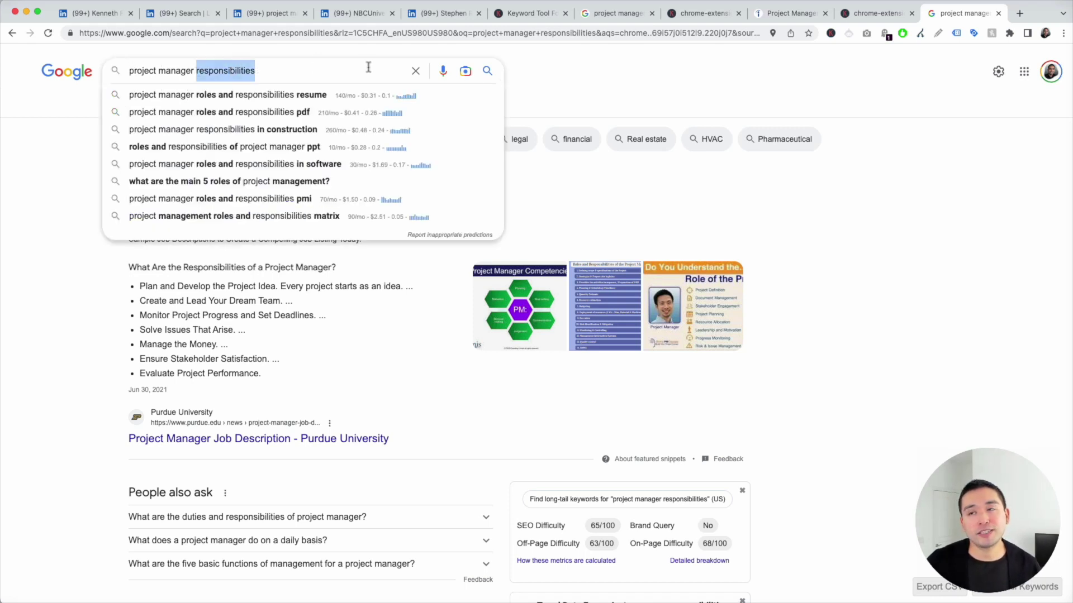
pyautogui.click(559, 72)
pyautogui.scroll(-1, 332, 236)
pyautogui.scroll(-5, 295, 308)
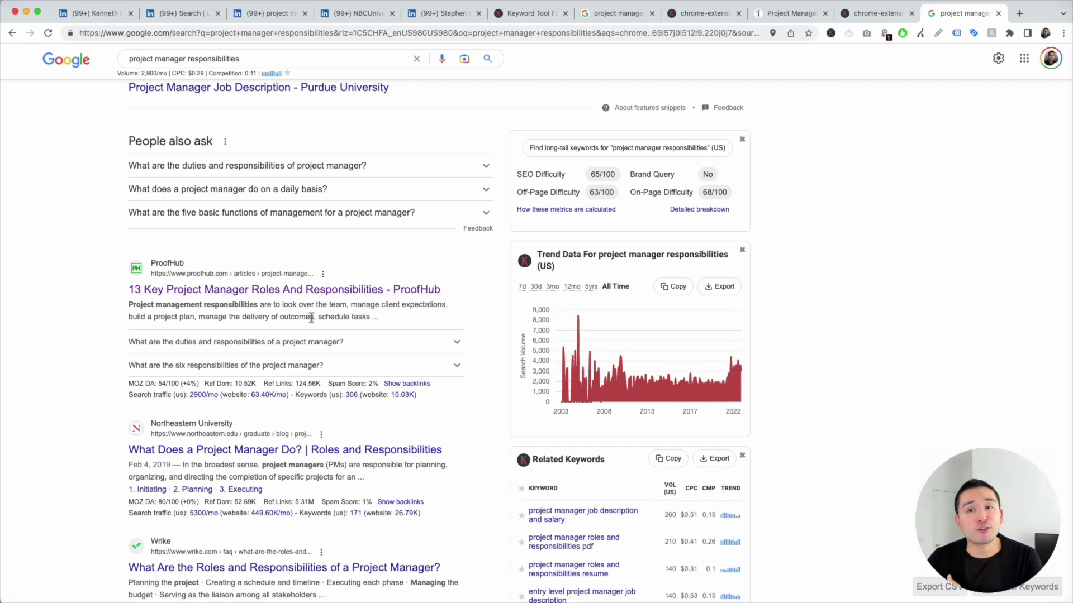
pyautogui.scroll(-3, 336, 341)
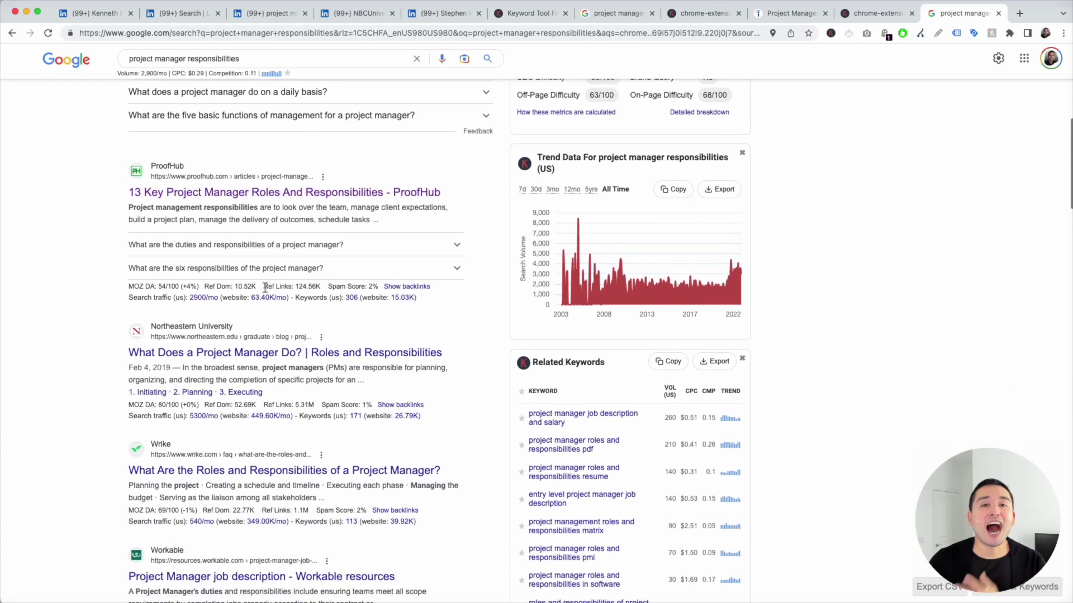
pyautogui.scroll(10, 300, 296)
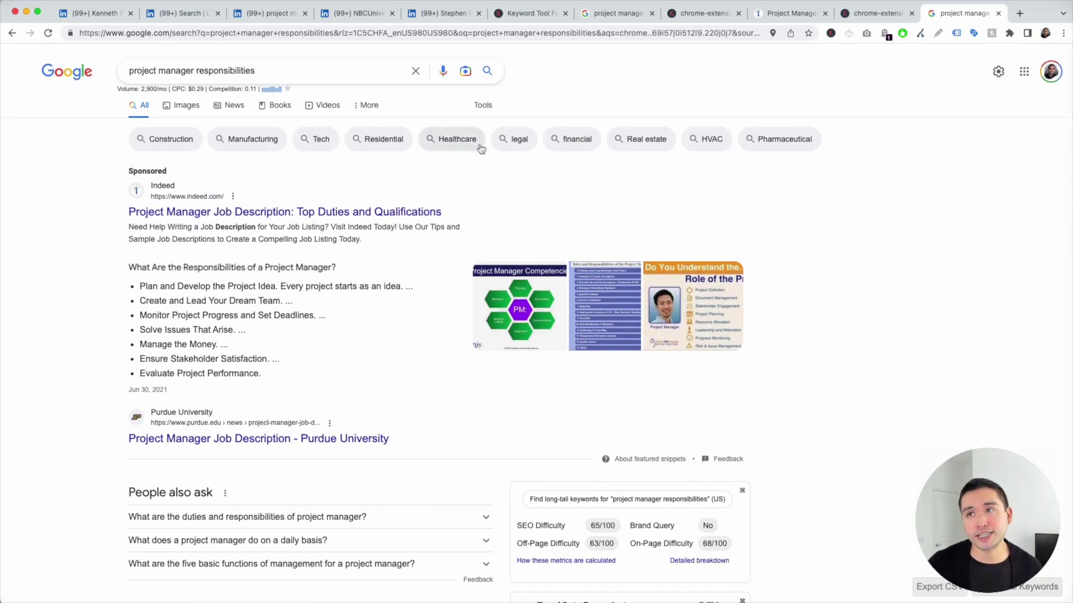
# Step: Return to the 1298-keyword 'project manager' table, highlight 'degree', and scroll to the top
pyautogui.click(545, 13)
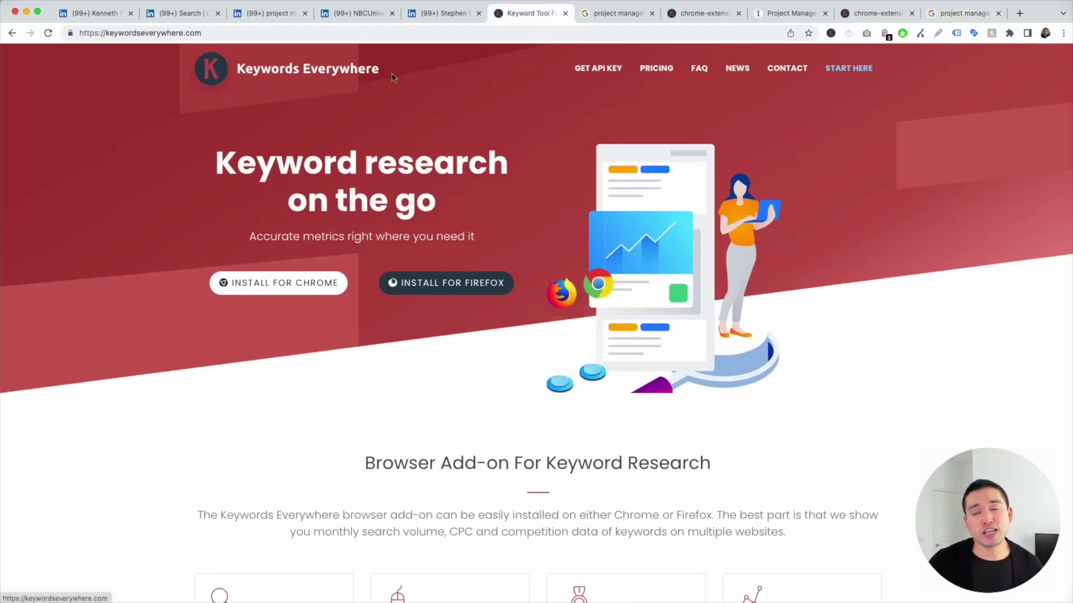
pyautogui.click(673, 15)
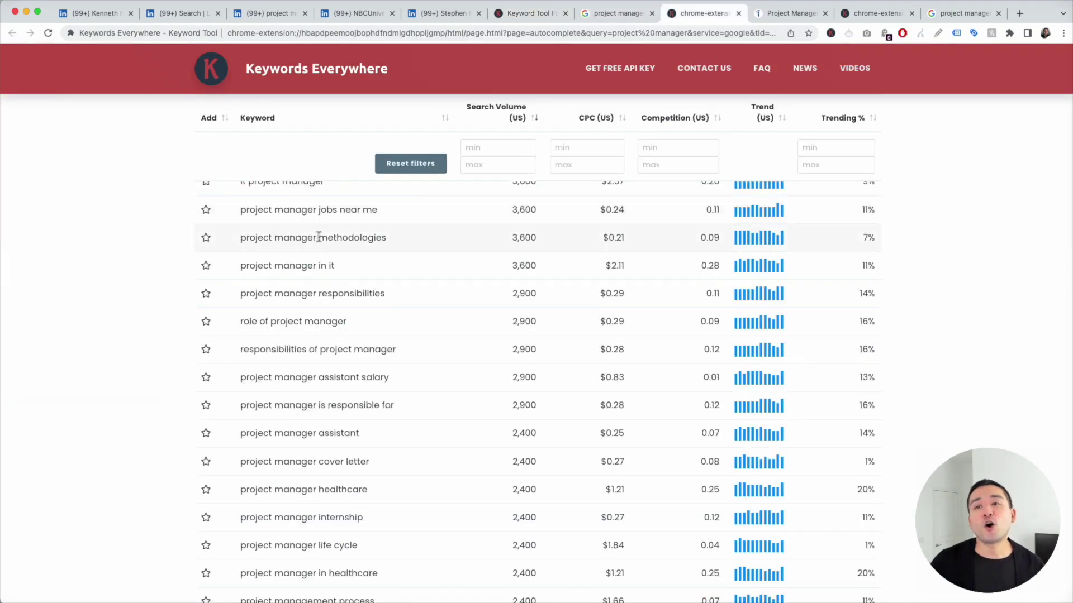
pyautogui.scroll(6, 323, 254)
pyautogui.doubleClick(328, 259)
pyautogui.scroll(2, 325, 264)
pyautogui.scroll(12, 325, 263)
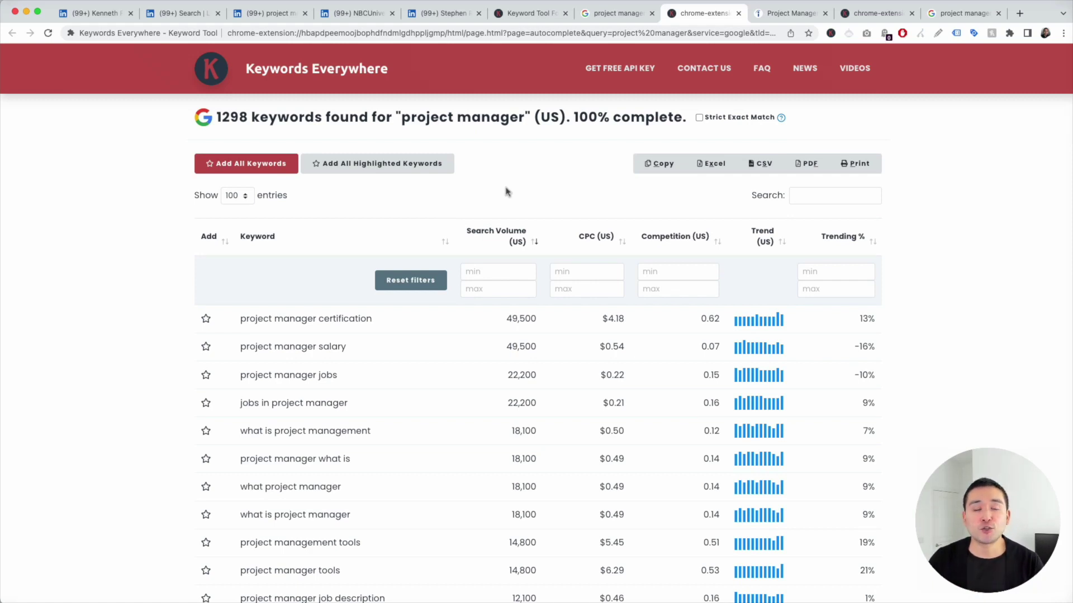
pyautogui.scroll(1, 508, 191)
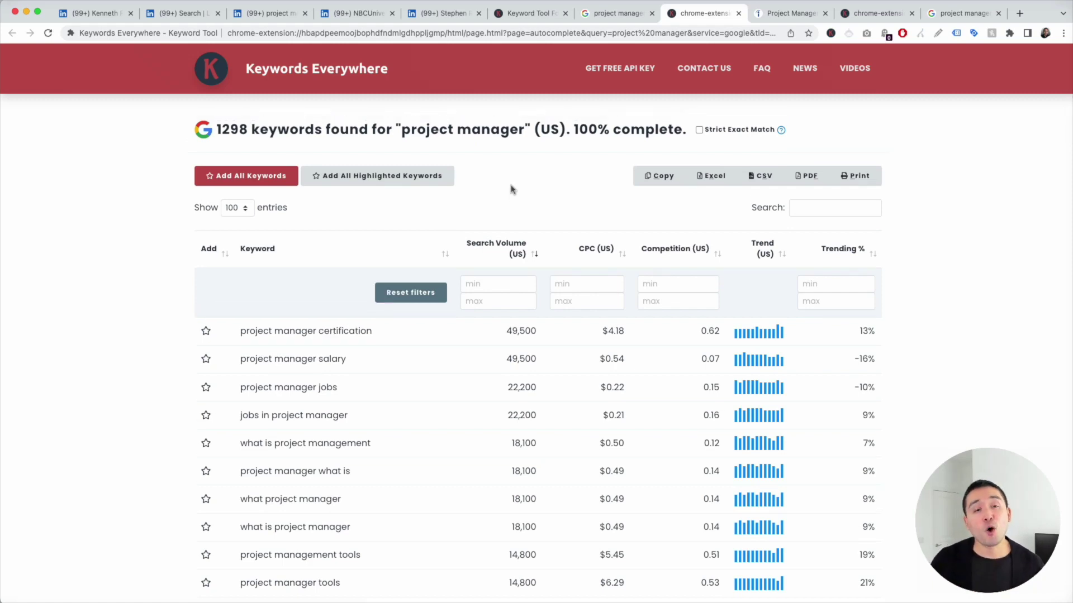